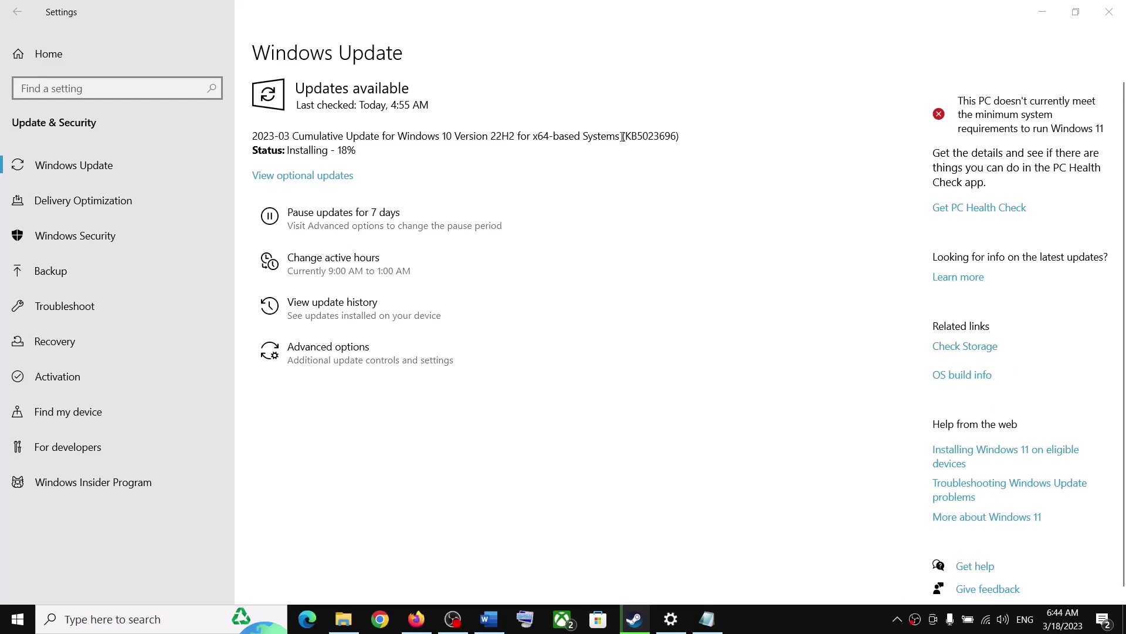
From the Fix Update KB5015807 guide, open Settings with Win+I and go to Update & Security.
left_click(657, 136)
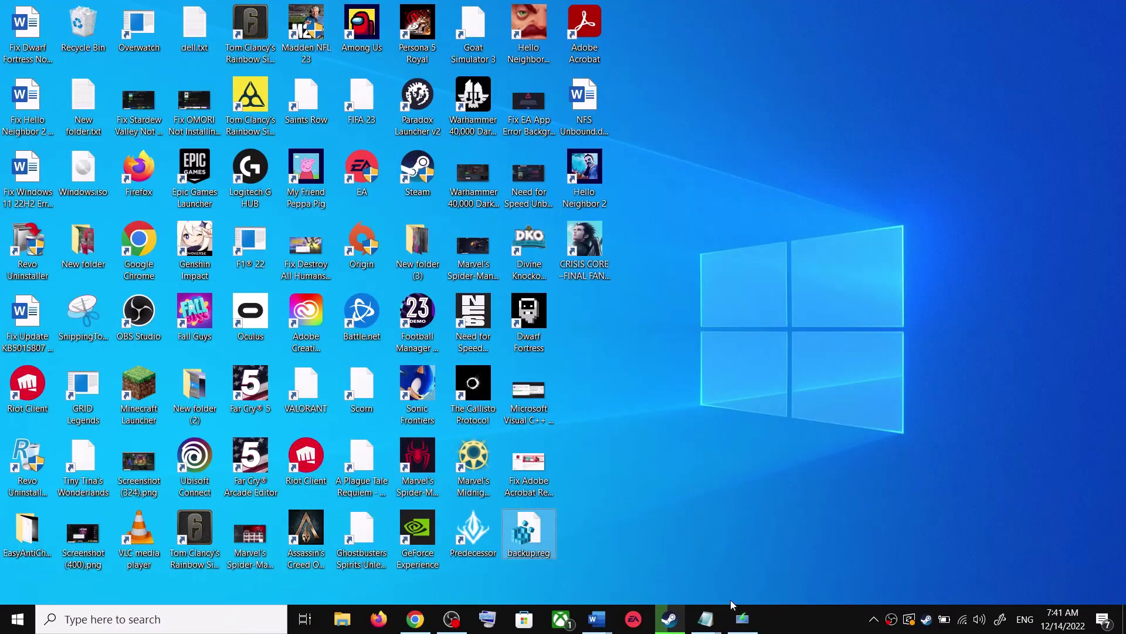
mouse_move(597, 619)
left_click(645, 589)
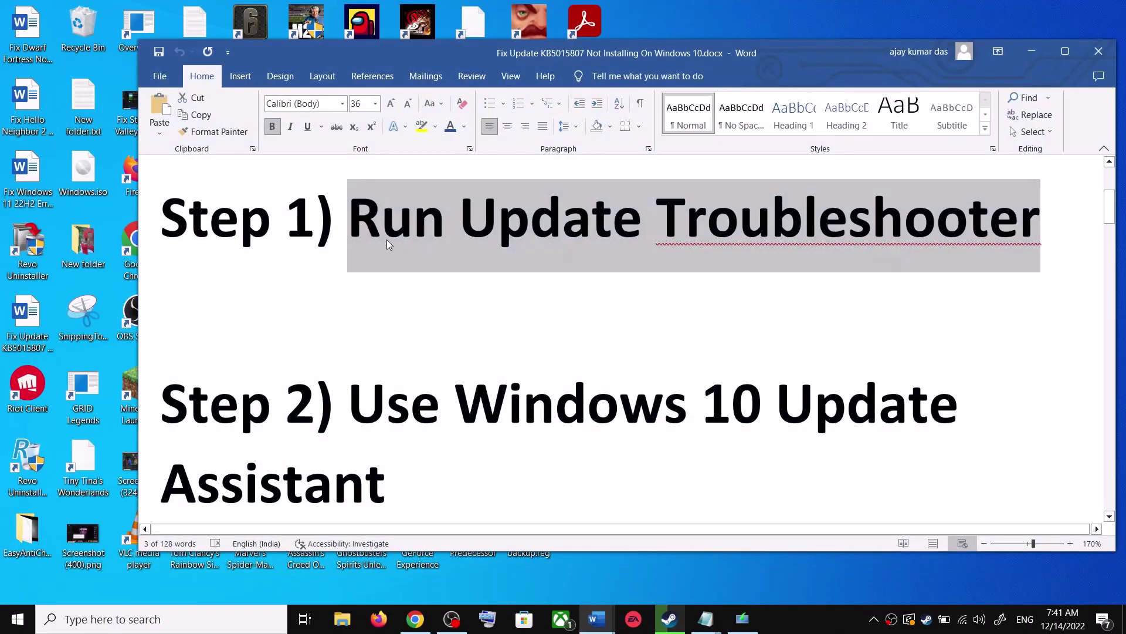
key("super+i")
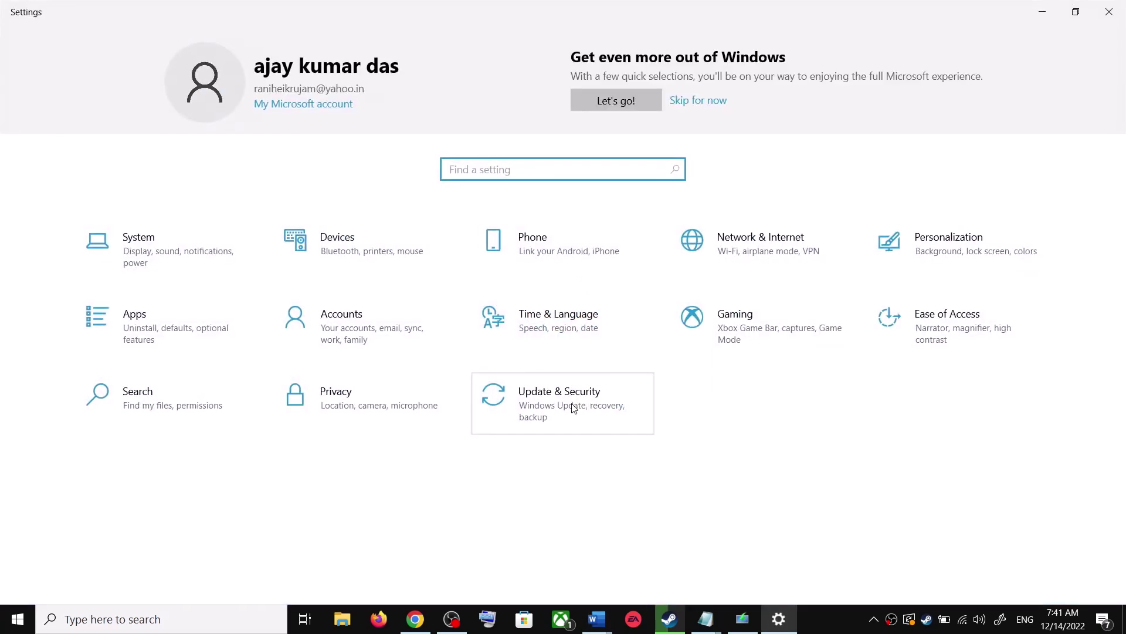
left_click(573, 409)
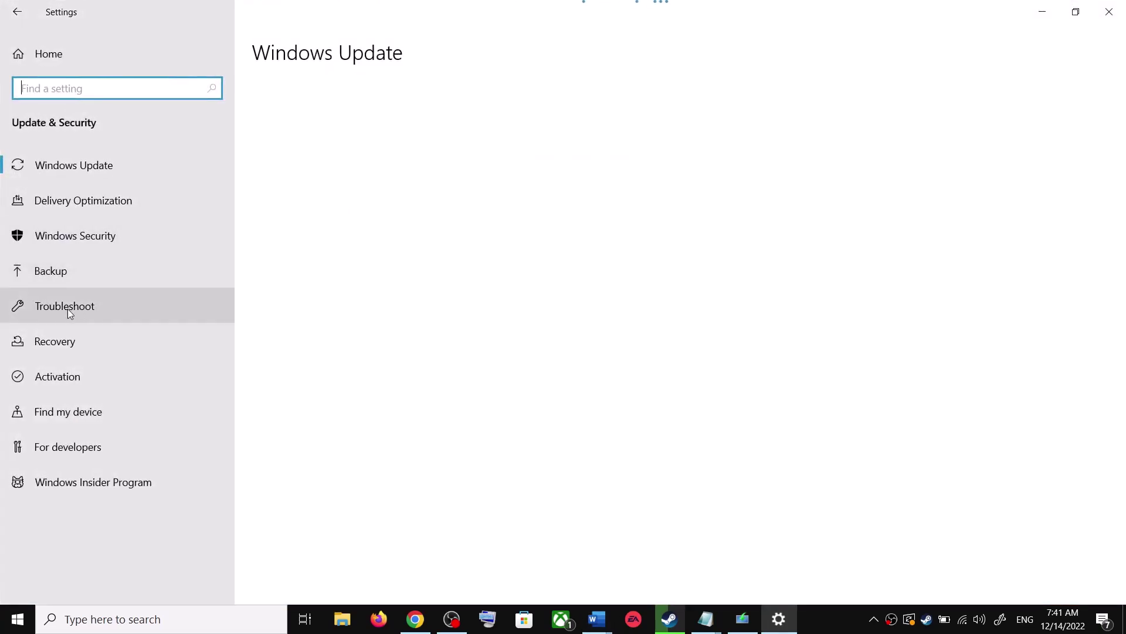
Run the Windows Update troubleshooter from Troubleshoot > Additional troubleshooters.
left_click(89, 307)
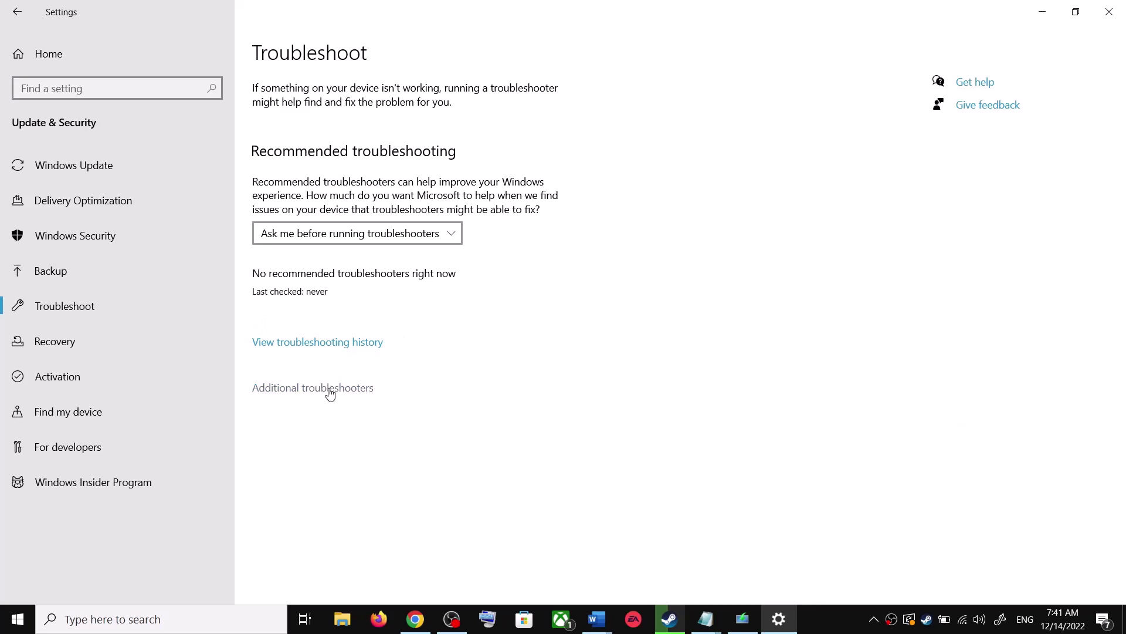
left_click(329, 389)
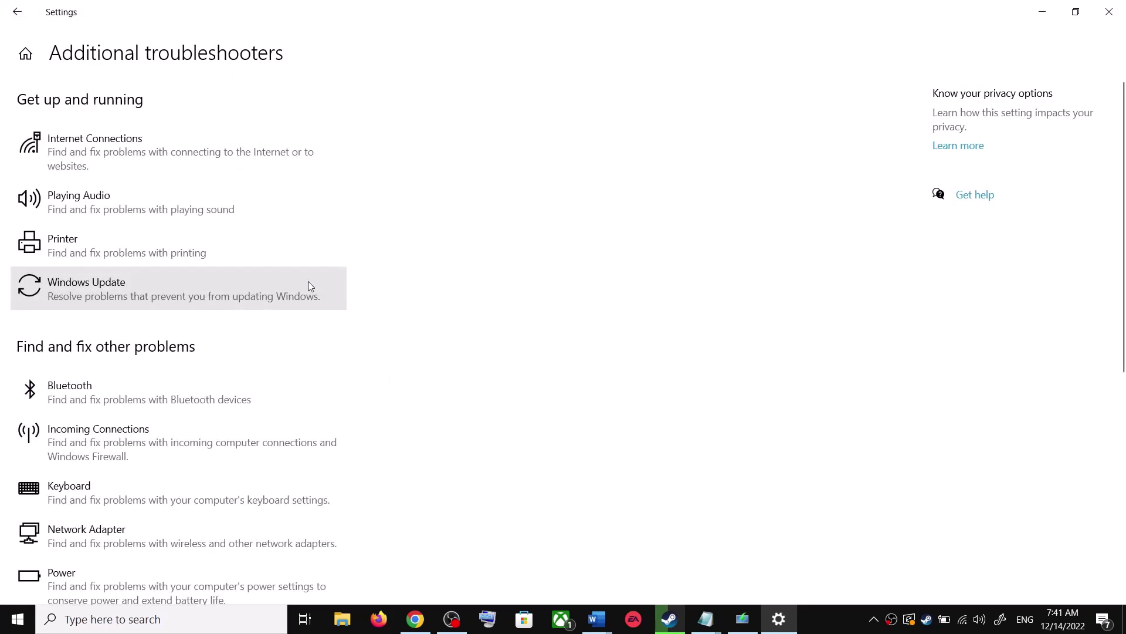
left_click(137, 295)
left_click(262, 335)
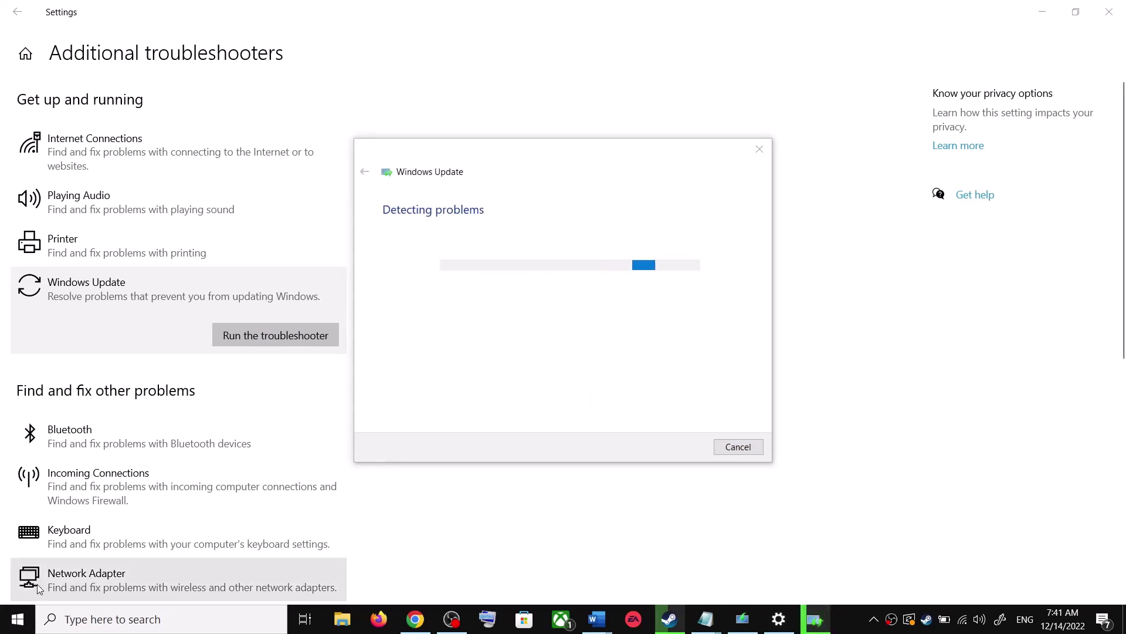
left_click(12, 628)
left_click(18, 587)
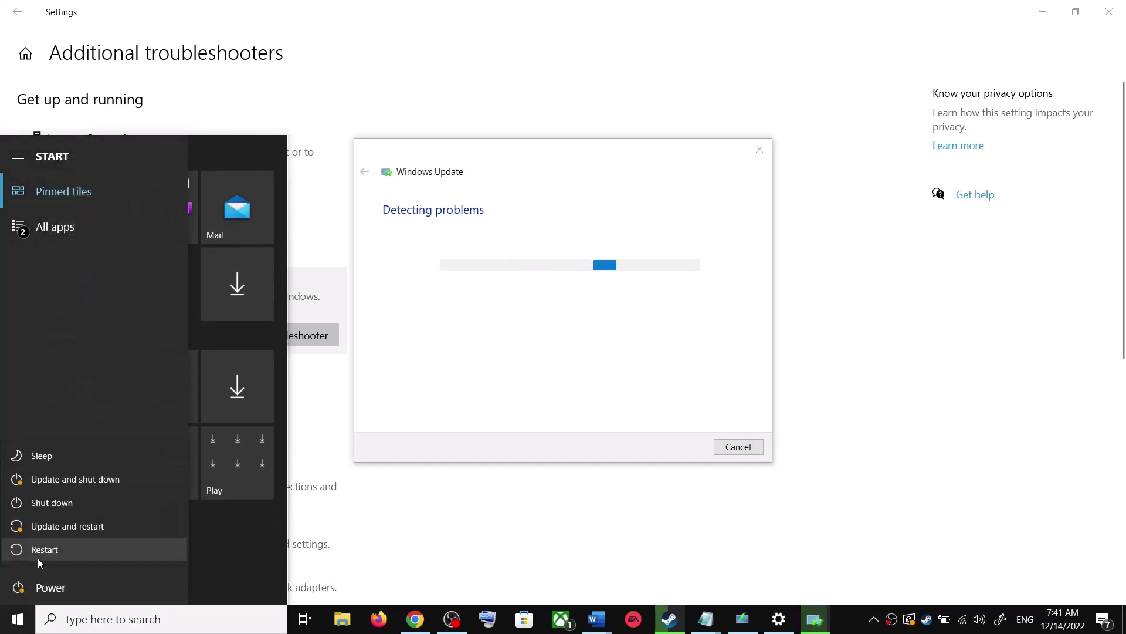
left_click(855, 241)
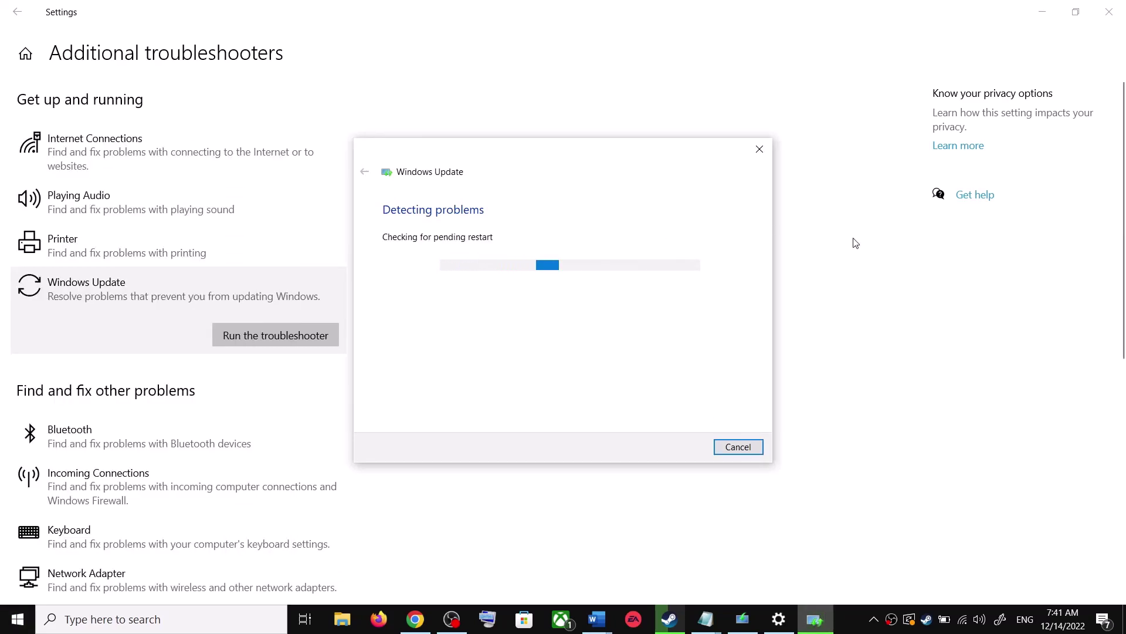
left_click(860, 251)
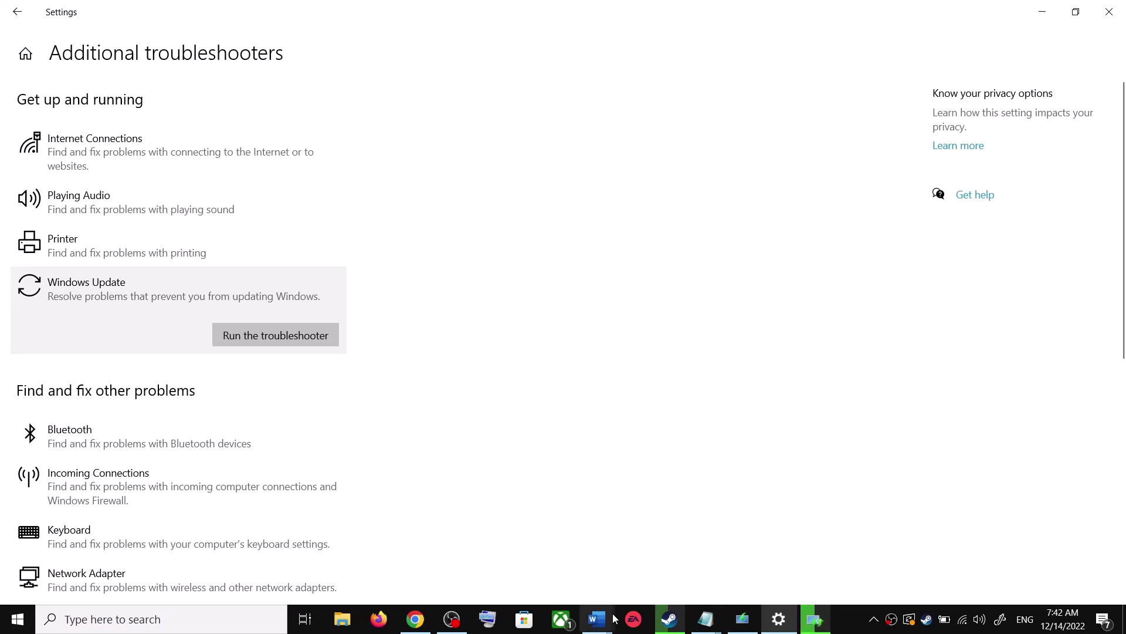
Select the guide's Step 2 Update Assistant URL and bring up the Download Windows 10 page.
mouse_move(610, 622)
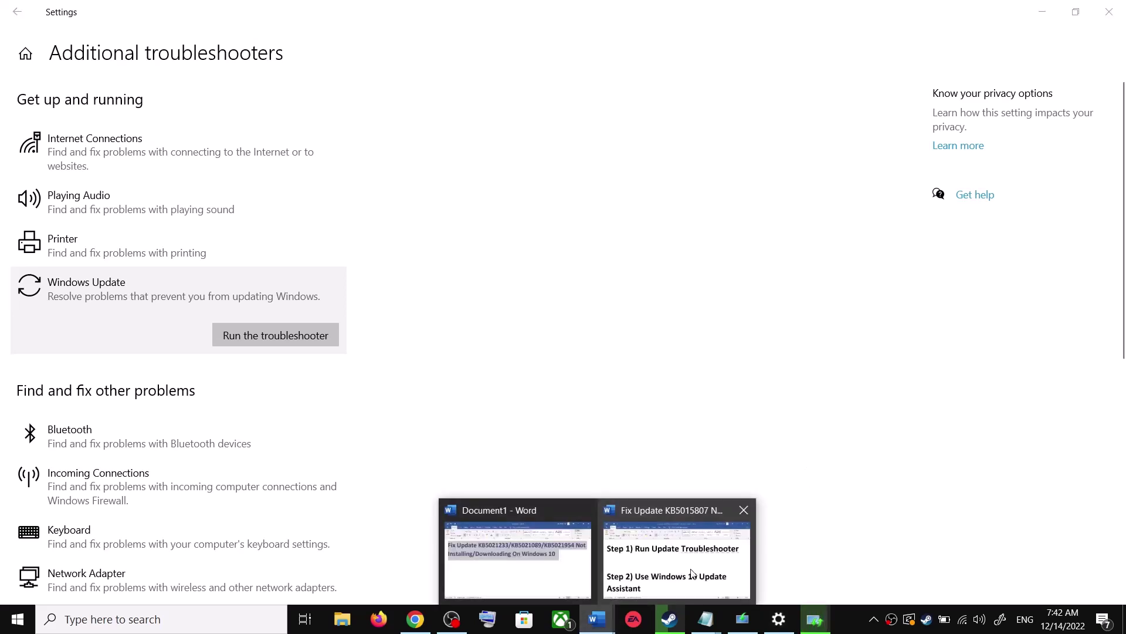
left_click(693, 563)
scroll(378, 395, "down", 1)
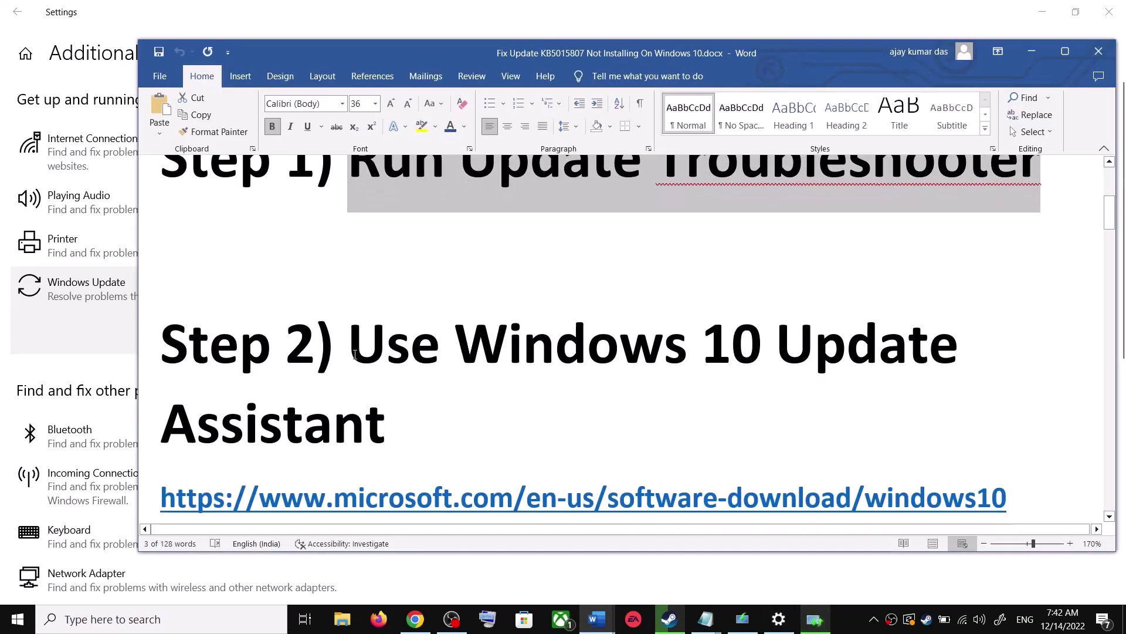
left_click_drag(398, 372, 461, 459)
scroll(727, 435, "down", 1)
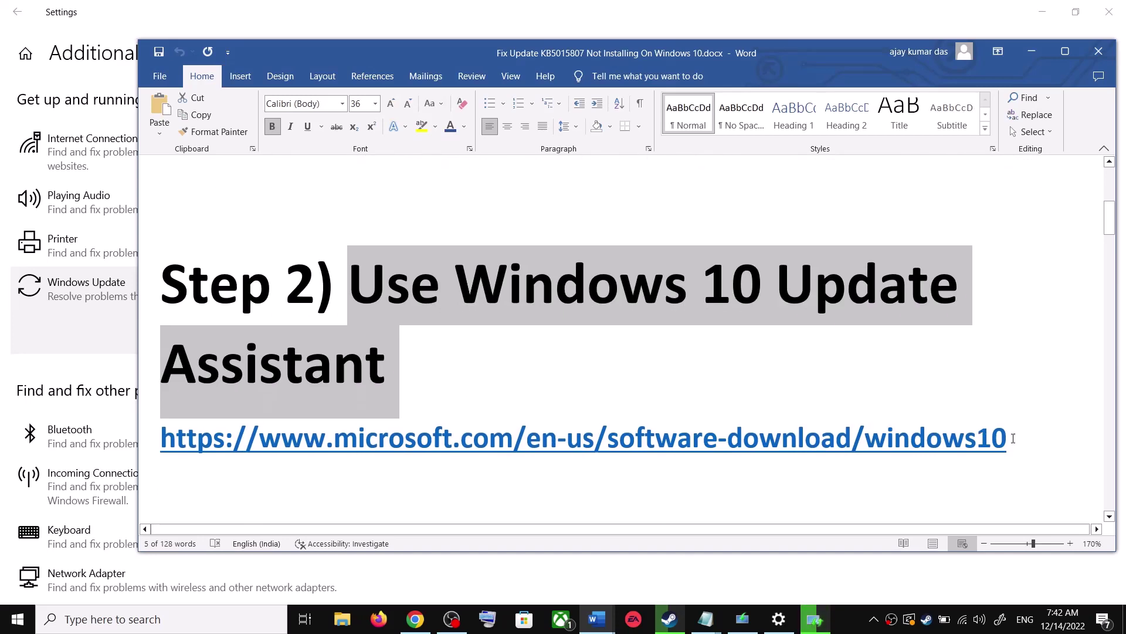
left_click_drag(1014, 440, 264, 450)
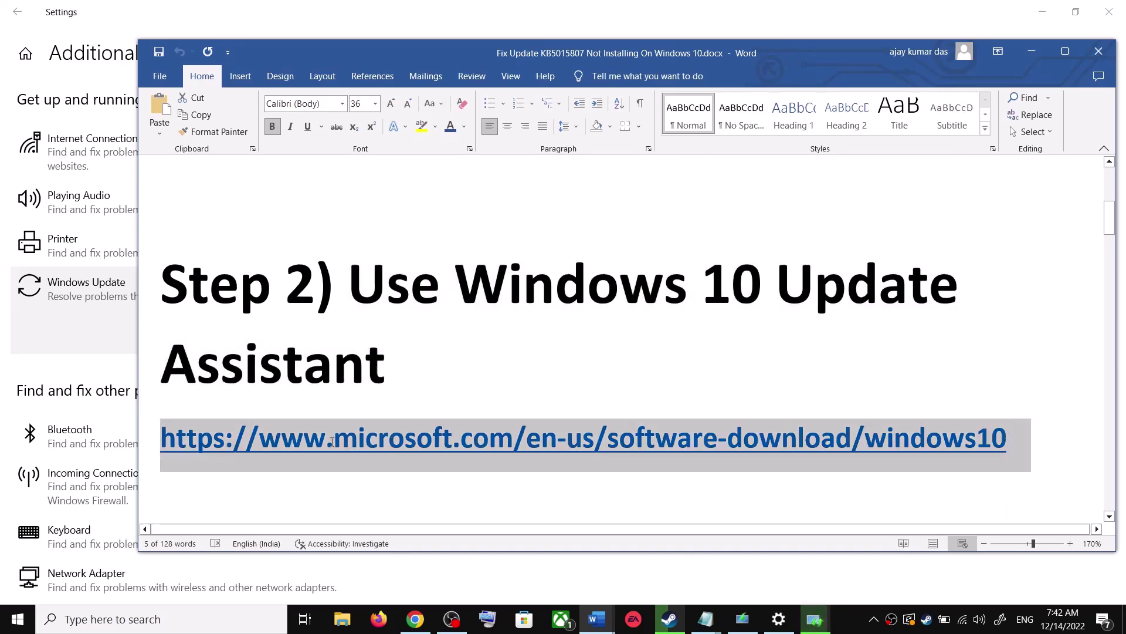
left_click(415, 619)
Download the Windows 10 Update Assistant via Update now, run it, then close it.
scroll(249, 325, "up", 3)
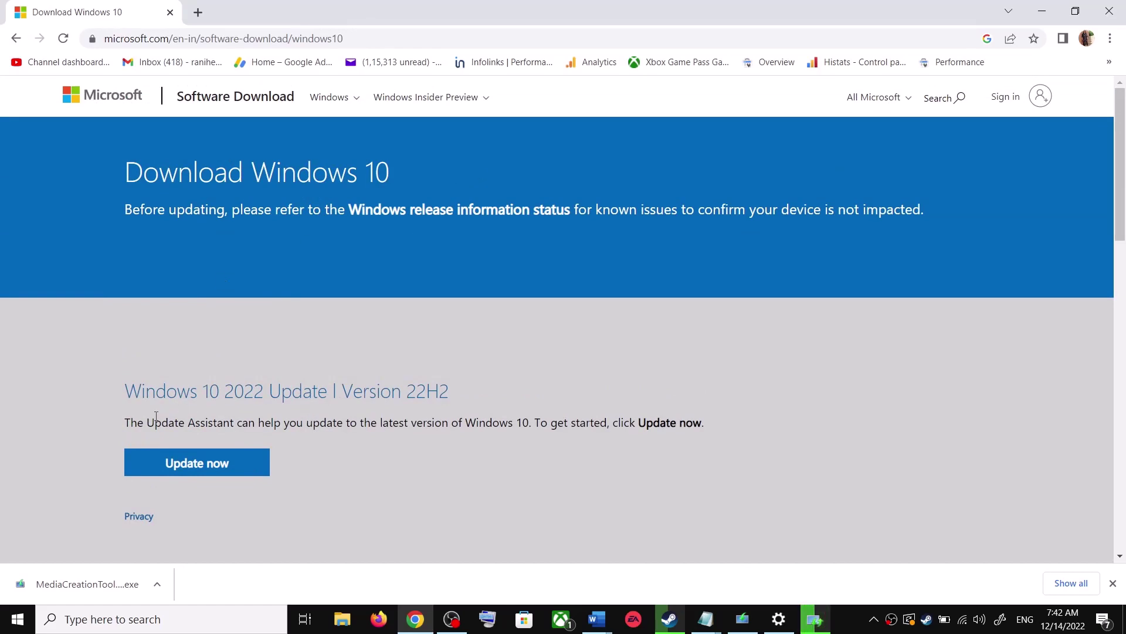
left_click_drag(146, 424, 233, 424)
left_click(225, 465)
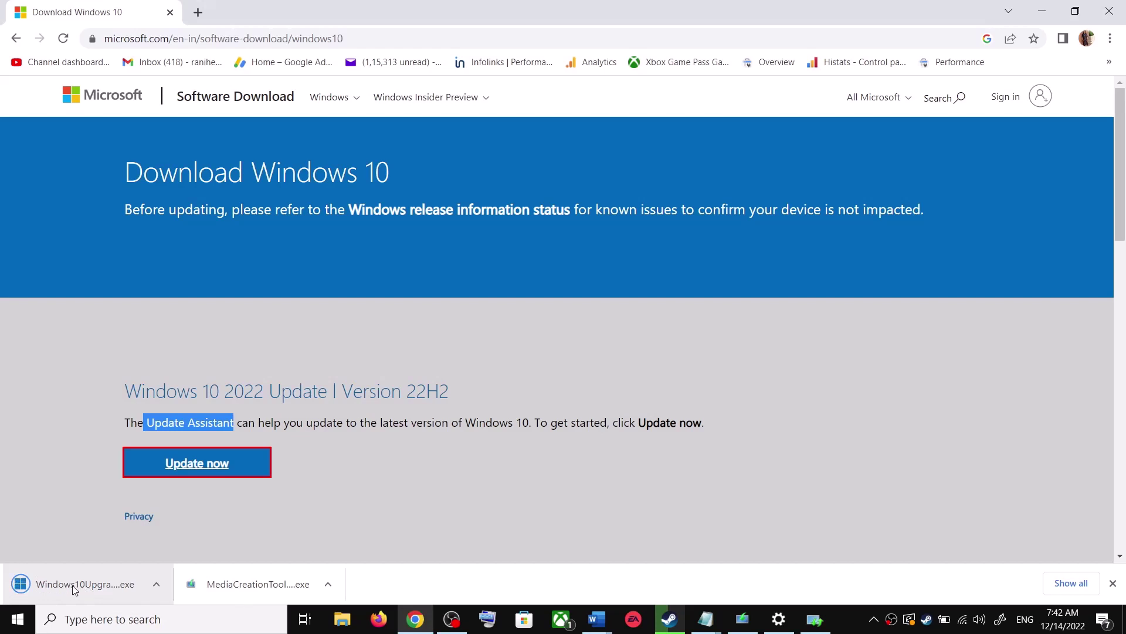
left_click(74, 584)
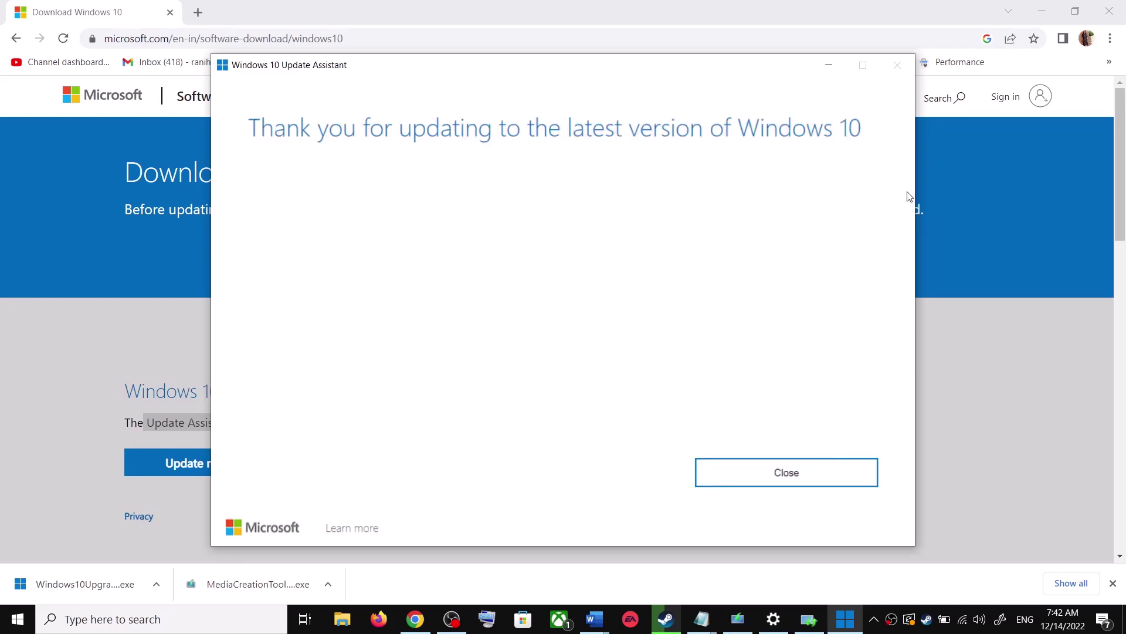
left_click(820, 476)
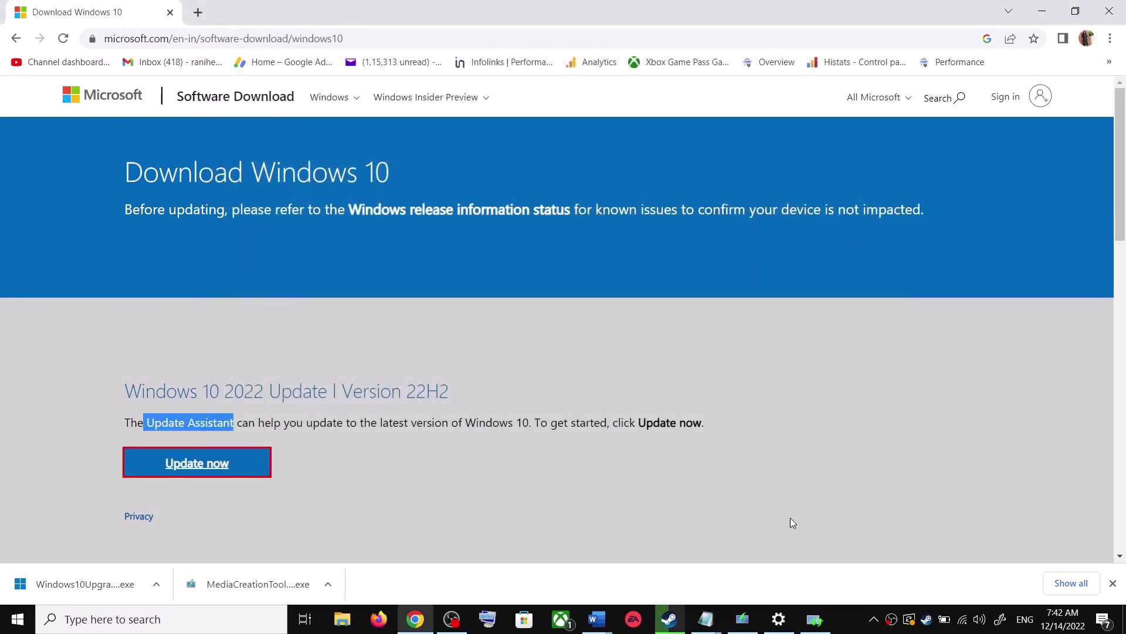
Copy the guide's Step 3 commands, from SC config through net start appidsvc.
mouse_move(597, 619)
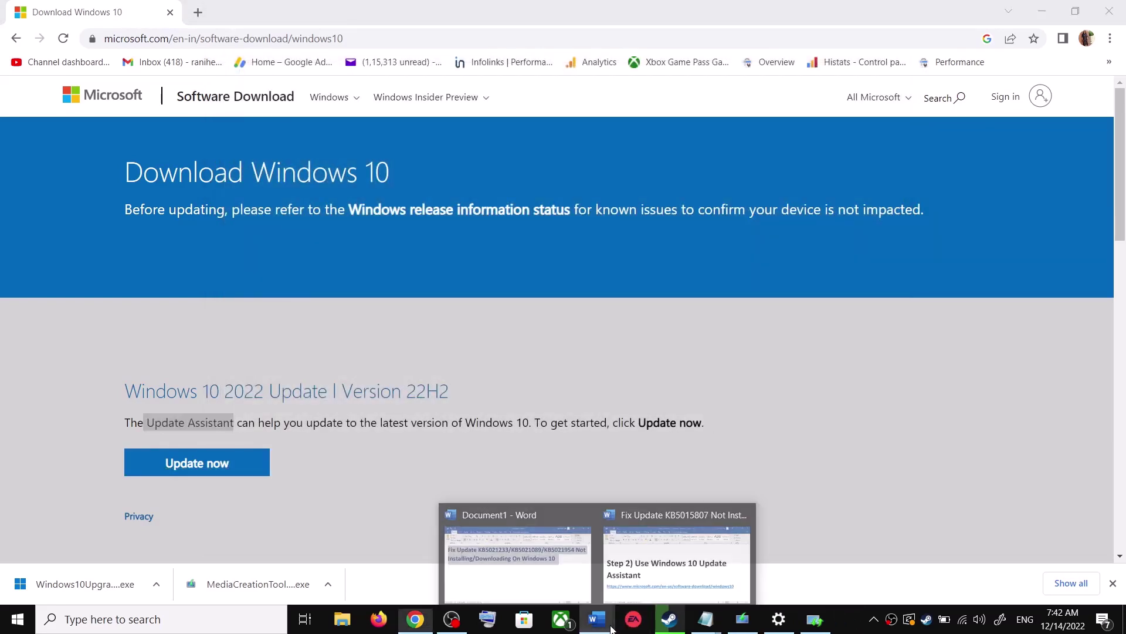
left_click(701, 584)
scroll(461, 395, "down", 5)
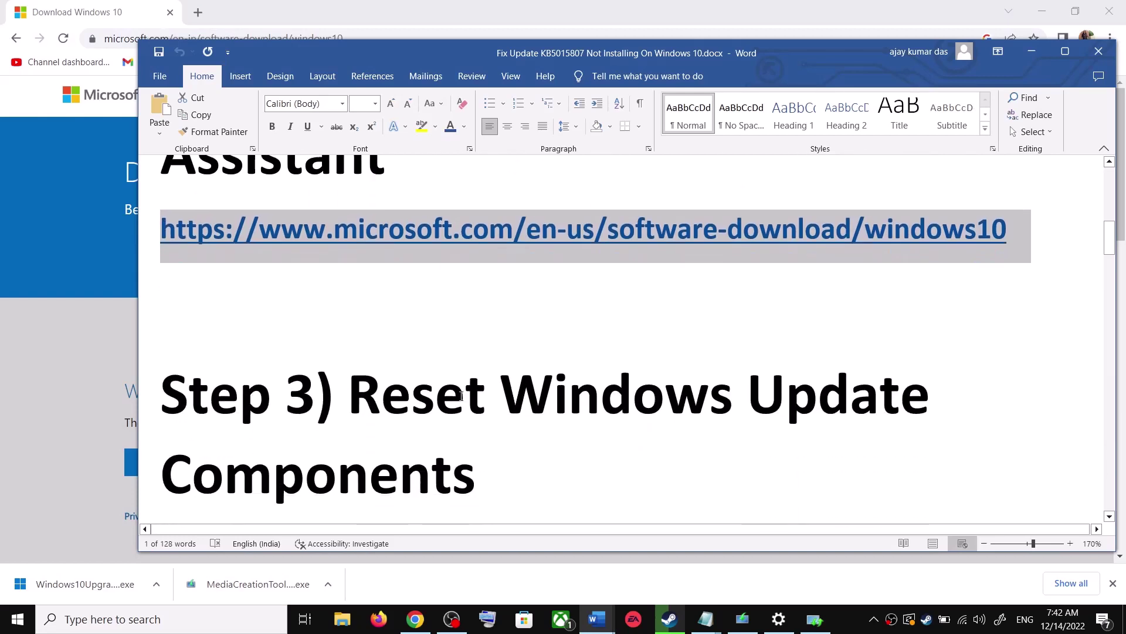
left_click_drag(385, 382, 485, 427)
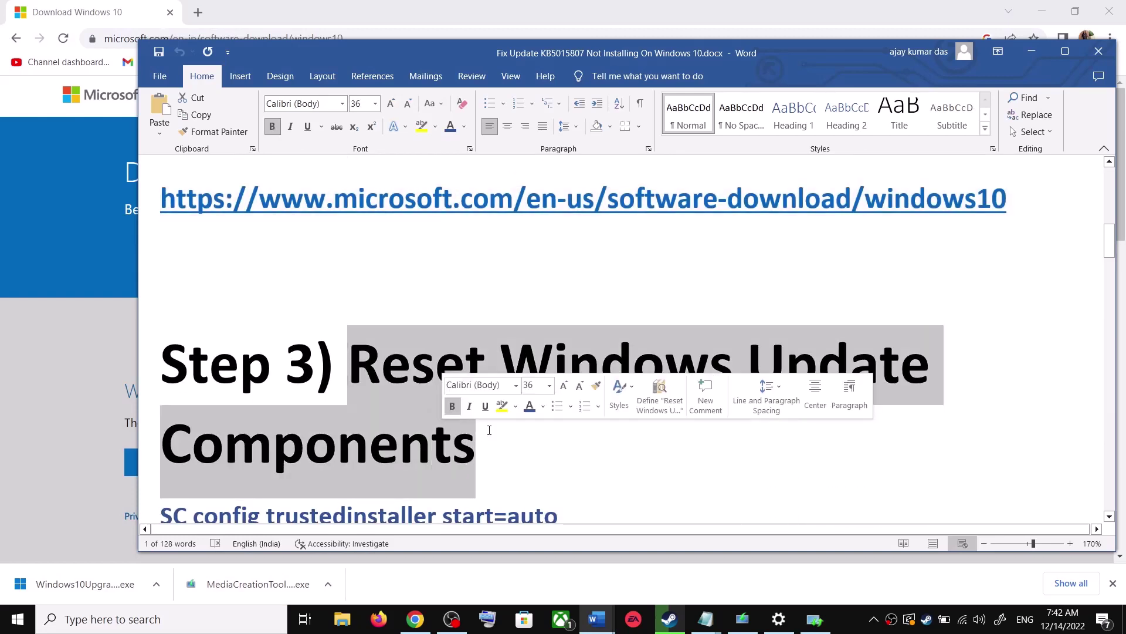
scroll(485, 428, "down", 2)
left_click(163, 393)
left_click_drag(163, 393, 369, 487)
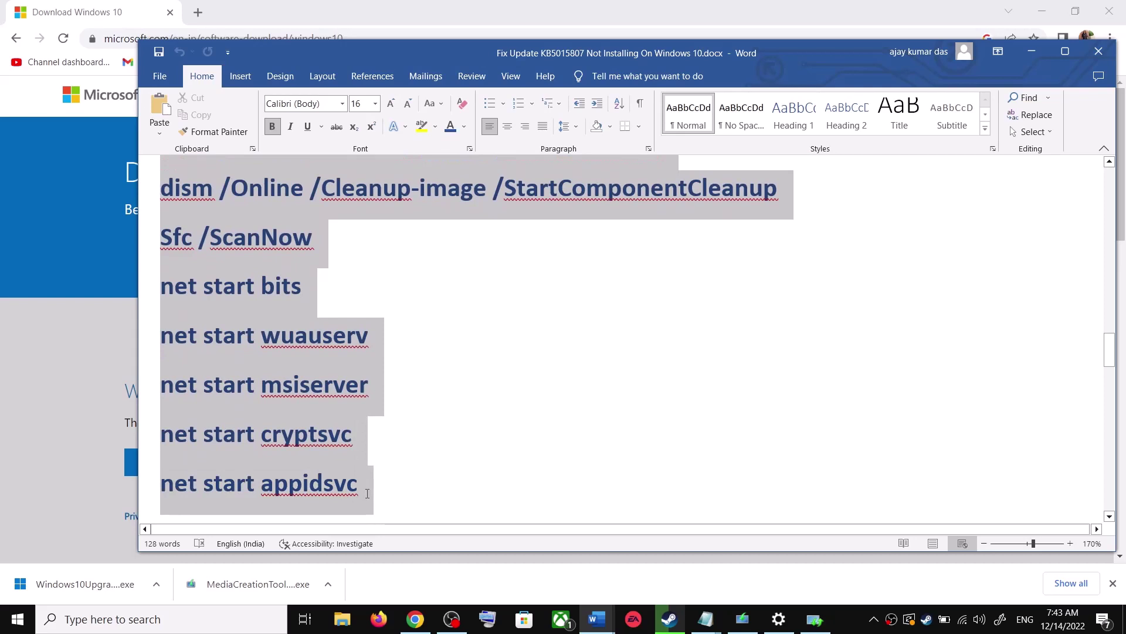
scroll(370, 486, "down", 1)
right_click(299, 329)
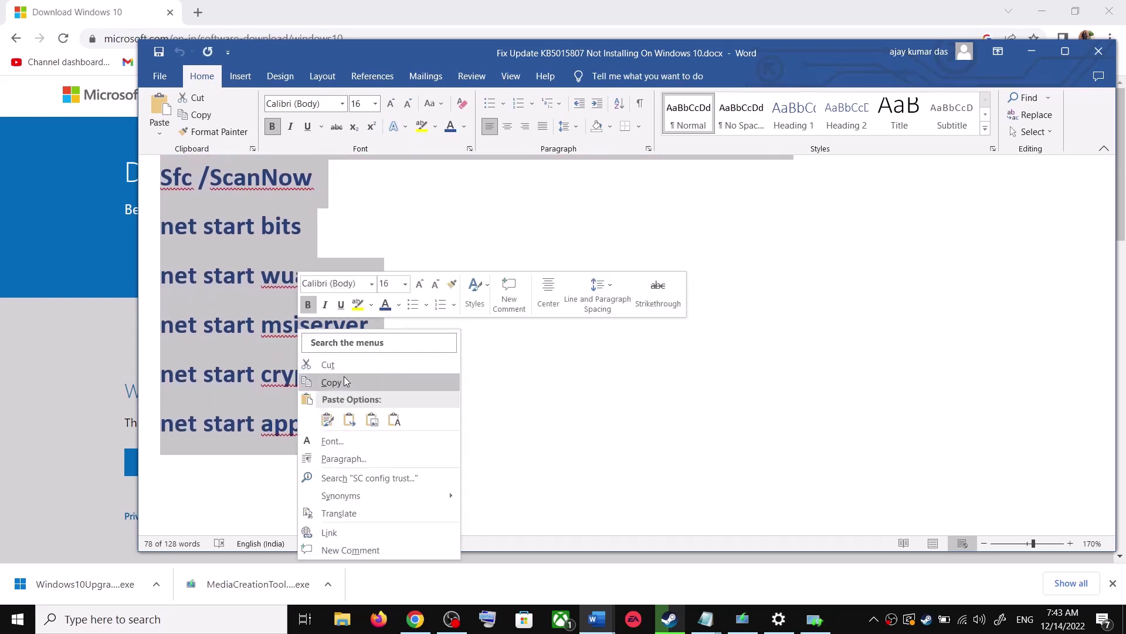
left_click(345, 383)
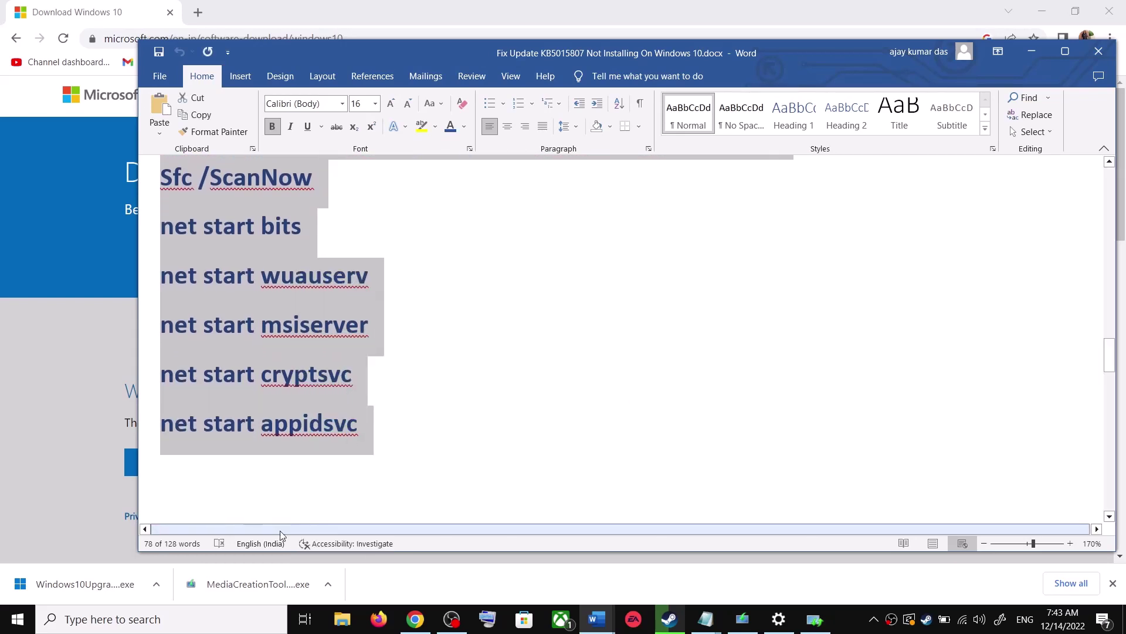
left_click(196, 629)
Paste the copied commands into a new Notepad file and start File > Save As.
type("oot")
left_click(192, 211)
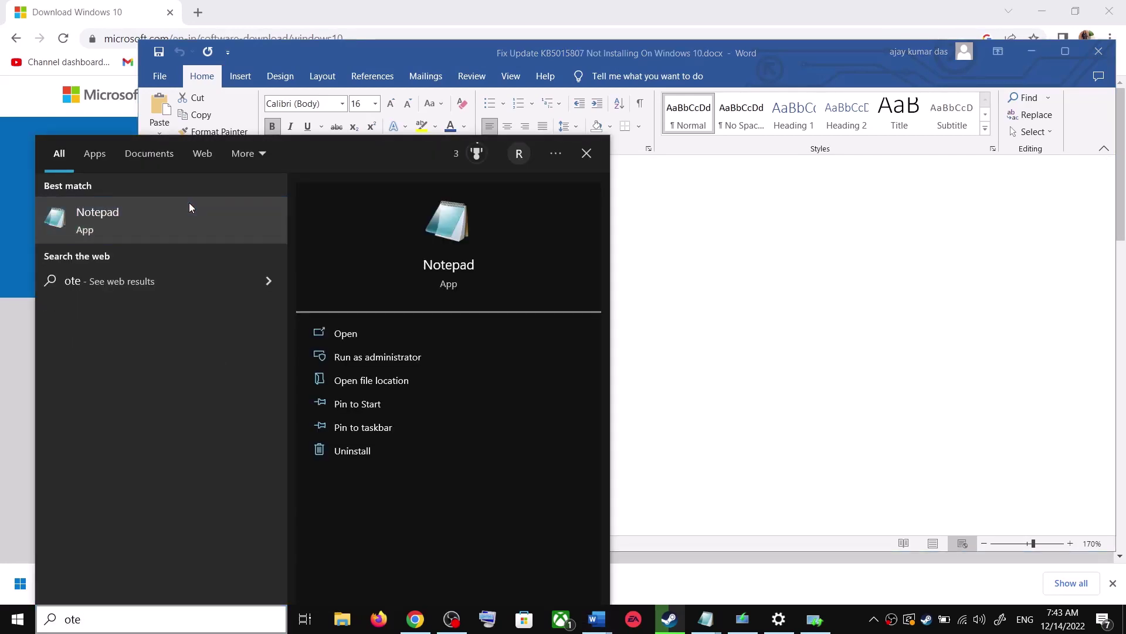
key("ctrl+v")
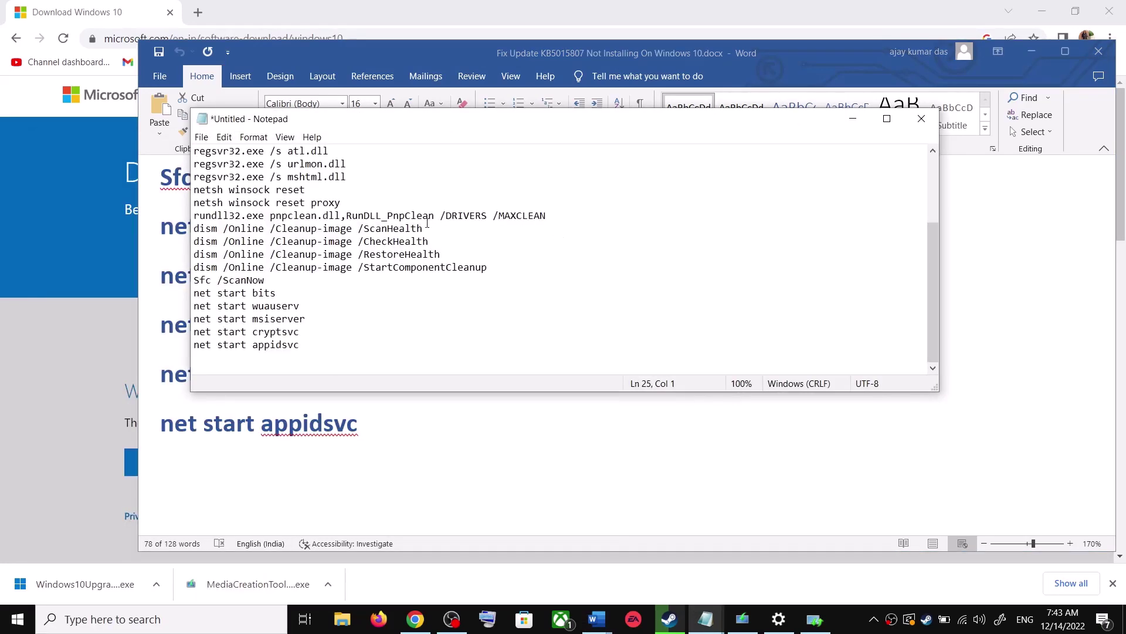
scroll(338, 271, "up", 3)
left_click(201, 136)
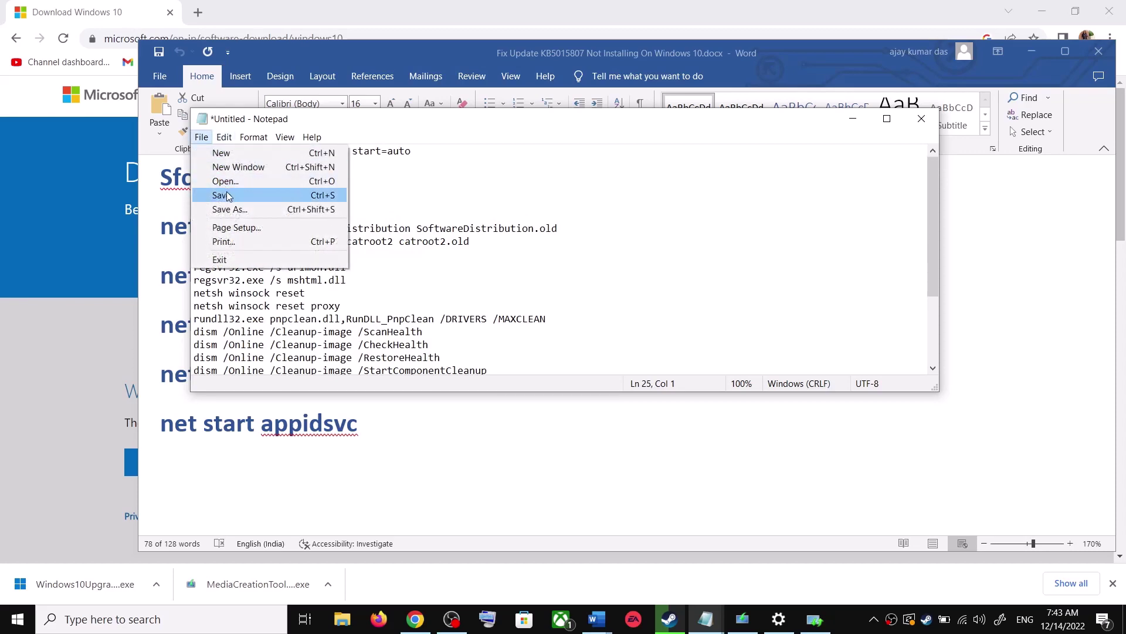
left_click(241, 224)
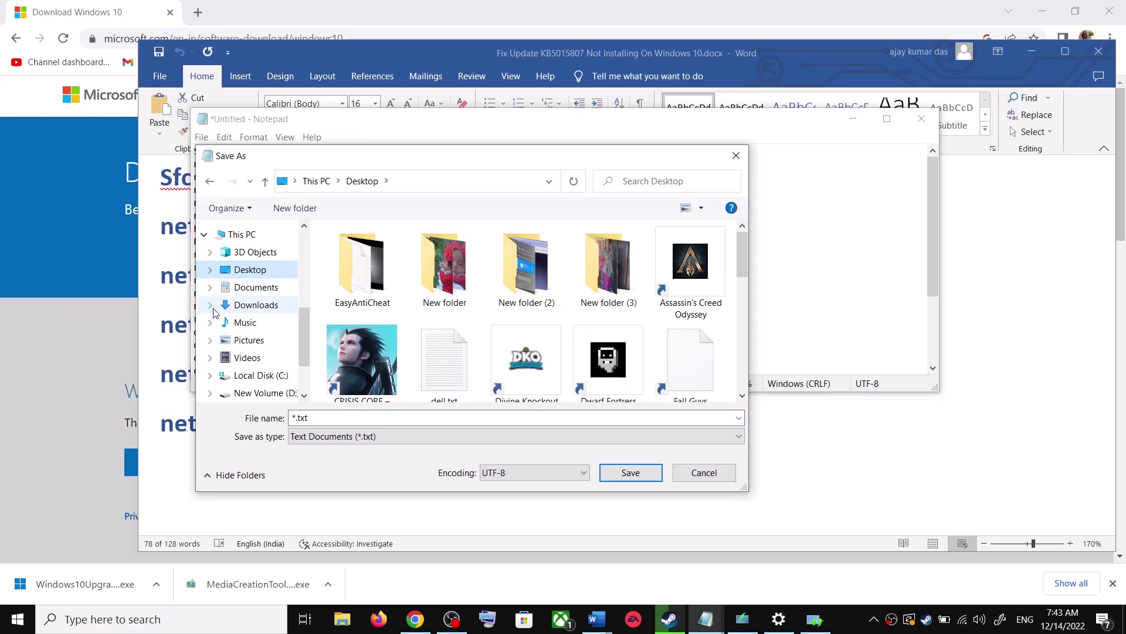
Copy the file name Wufix.bat from the Word guide for the save dialog.
left_click(180, 345)
scroll(307, 368, "down", 5)
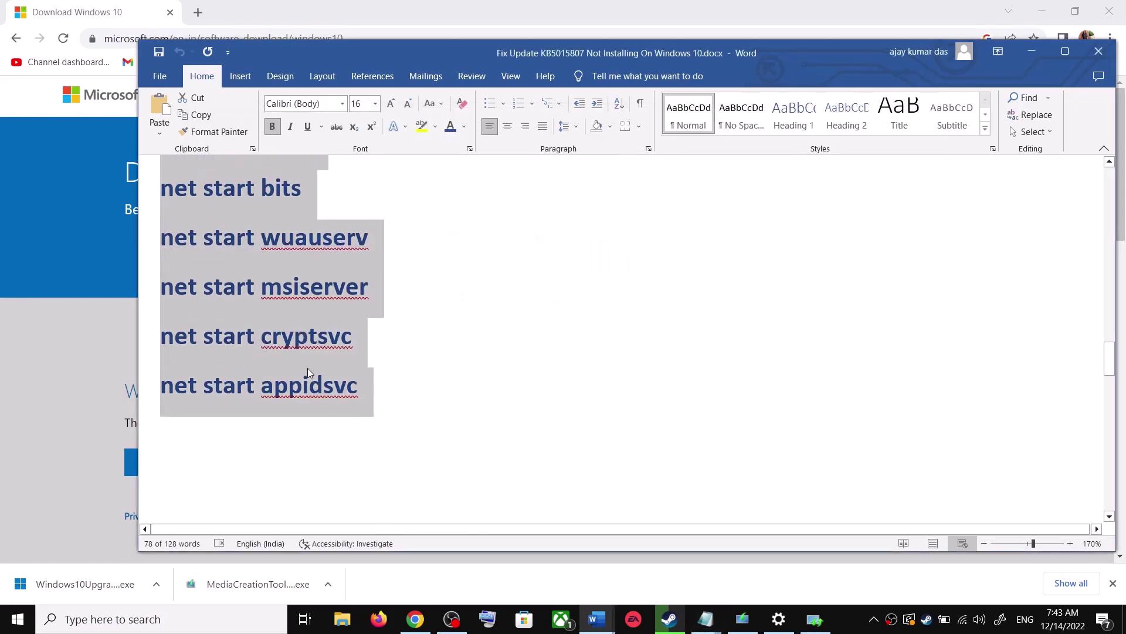
left_click_drag(629, 411, 433, 406)
key("ctrl+c")
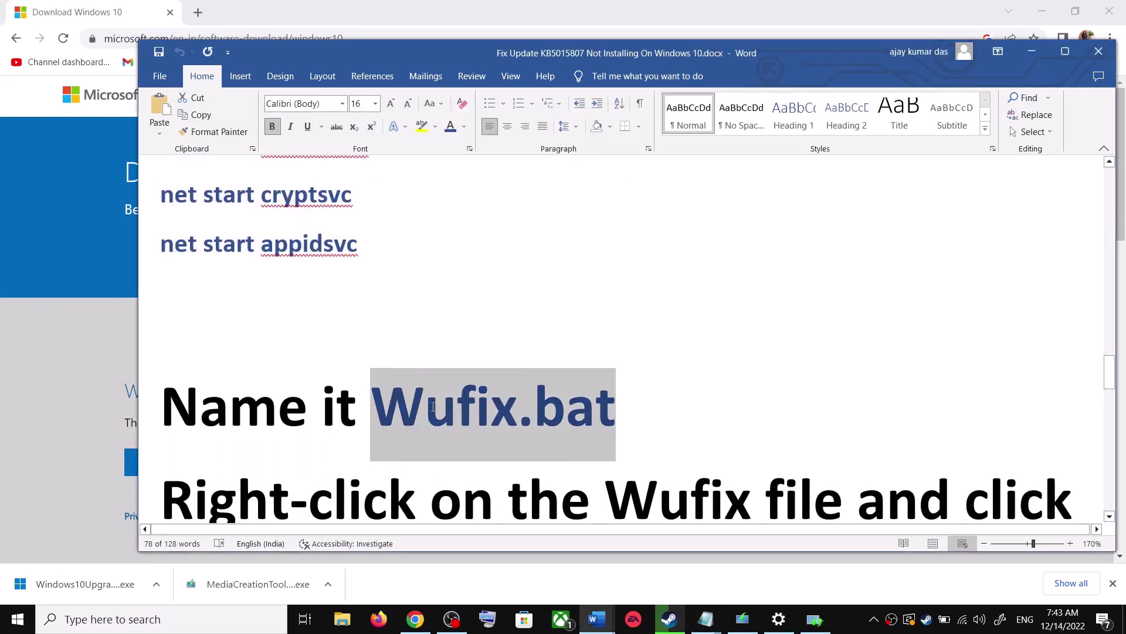
key("alt+Tab")
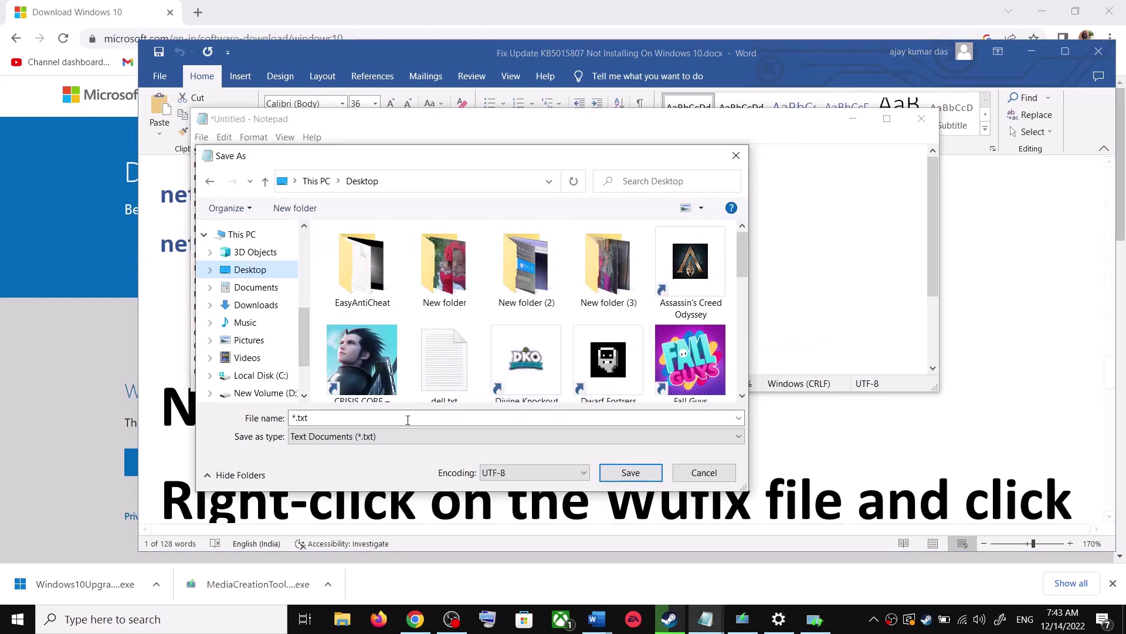
Save the script to the Desktop as Wufix.bat with type All Files (*.*), then show the desktop.
key("ctrl+v")
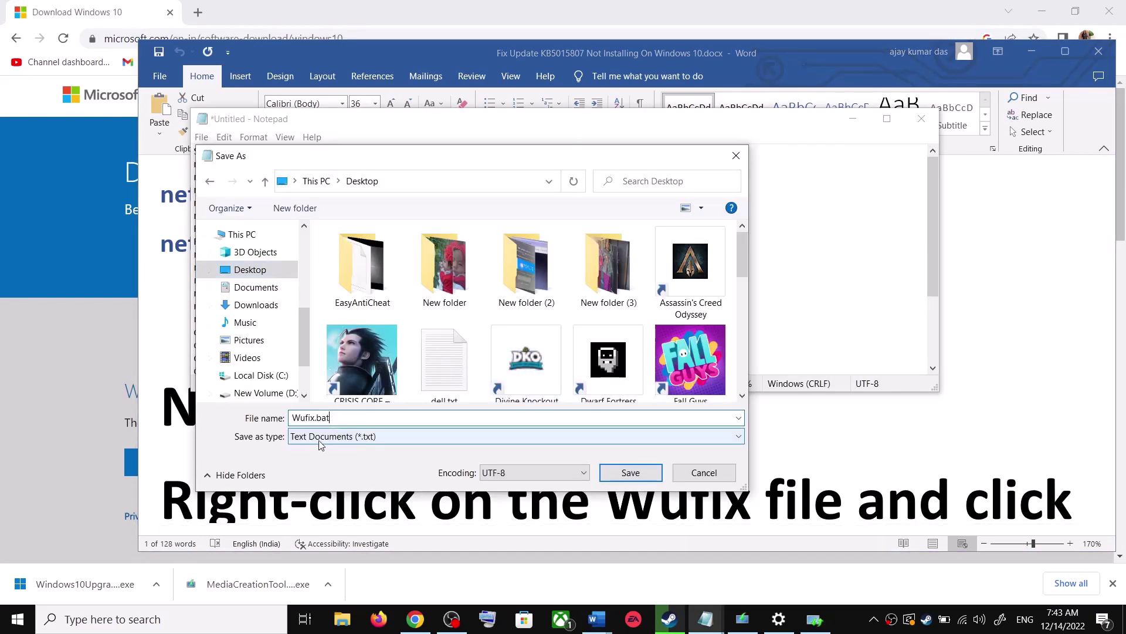
left_click(337, 436)
left_click(338, 461)
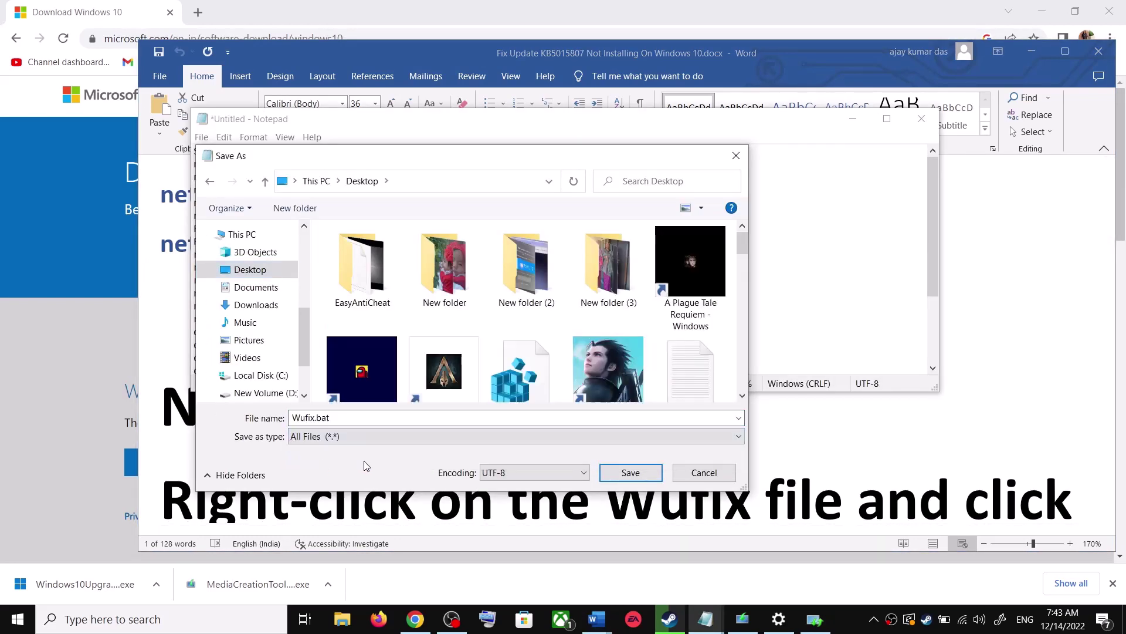
left_click(649, 477)
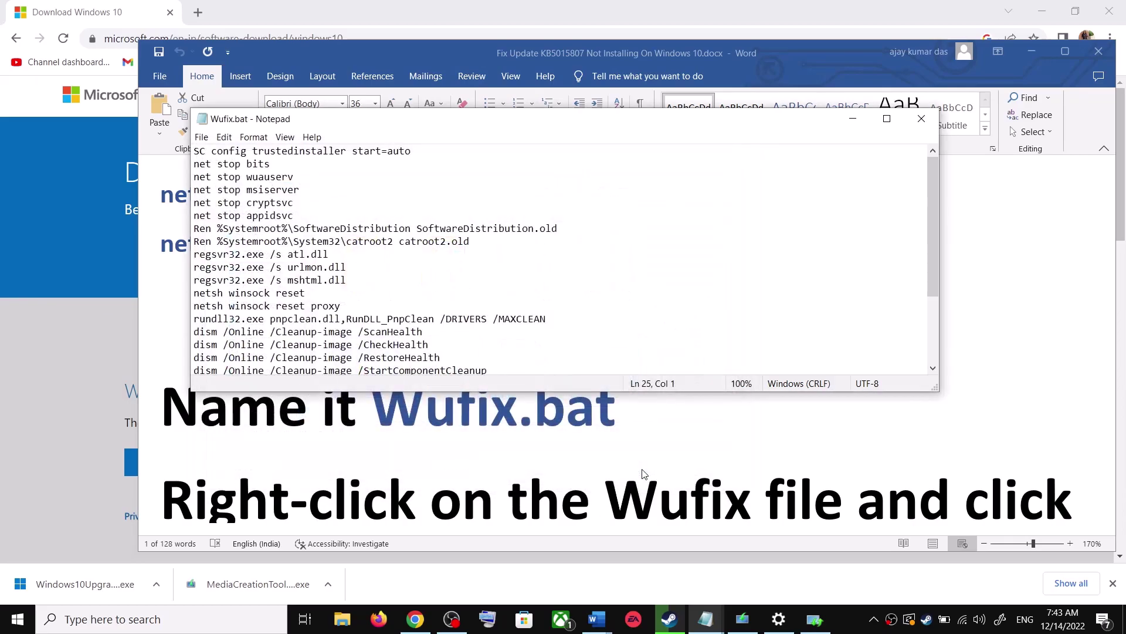
key("super+d")
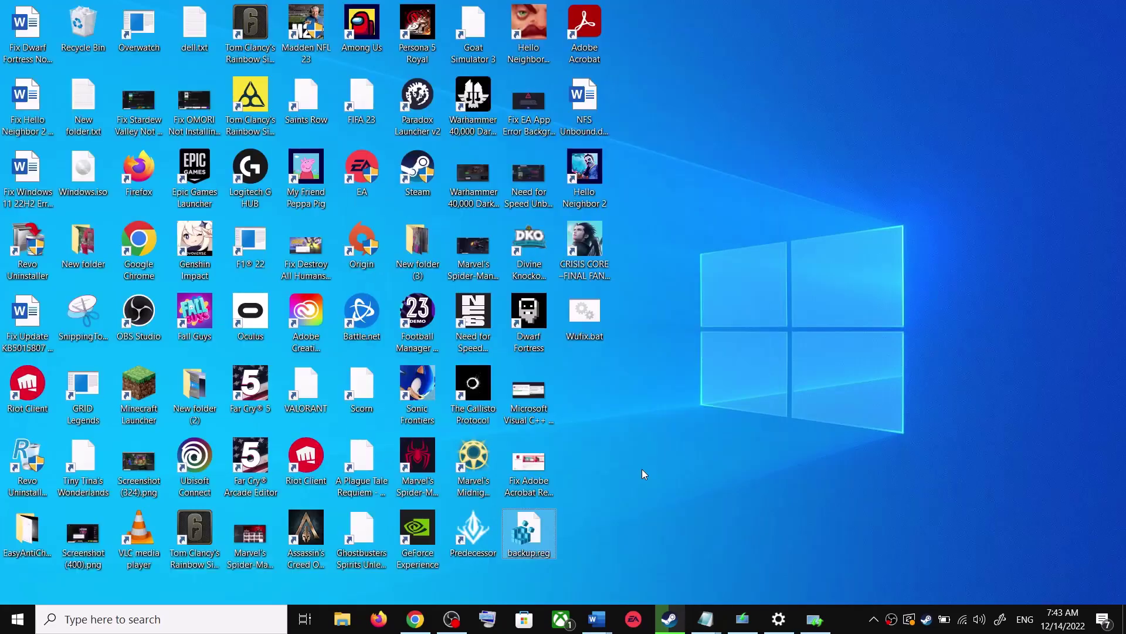
Run Wufix.bat as administrator and let the Command Prompt window run.
double_click(590, 317)
right_click(590, 317)
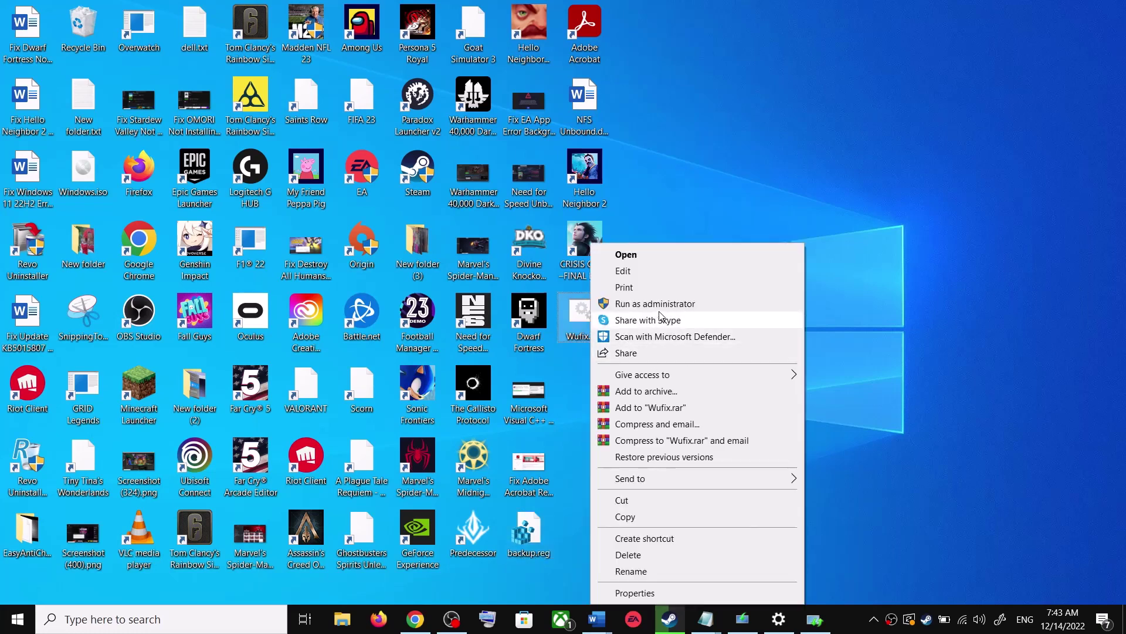
left_click(673, 203)
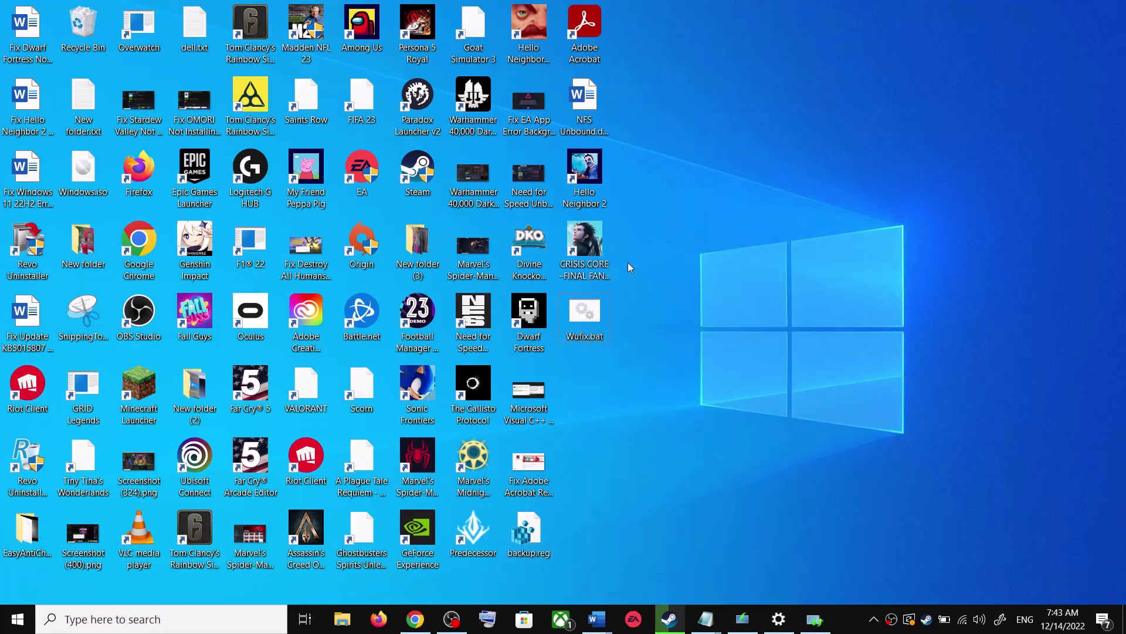
right_click(584, 326)
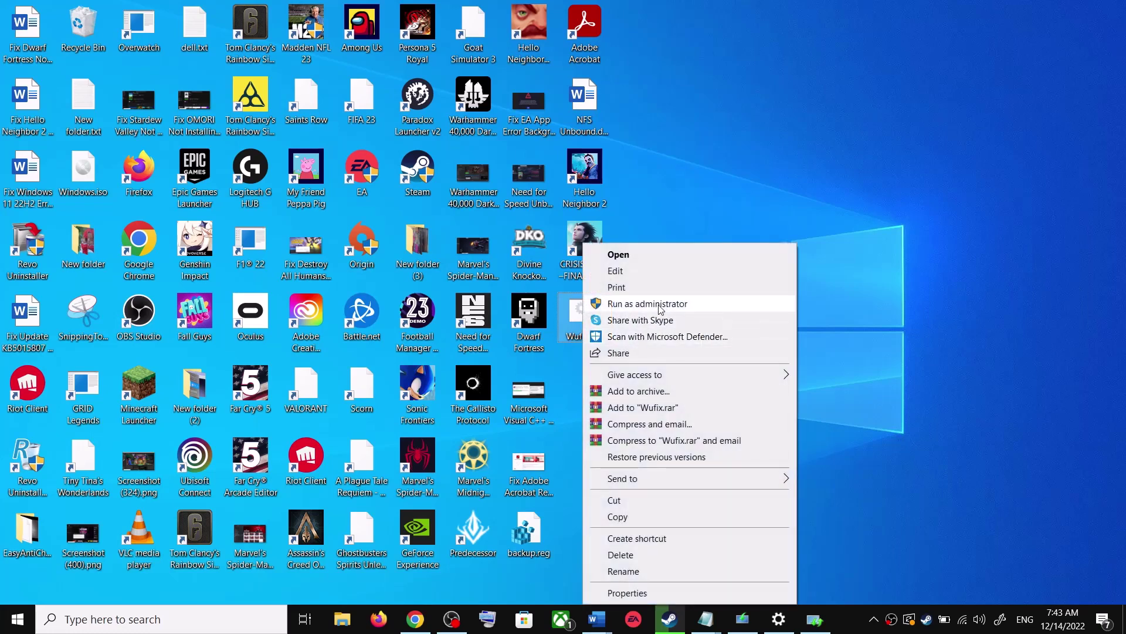
left_click(661, 307)
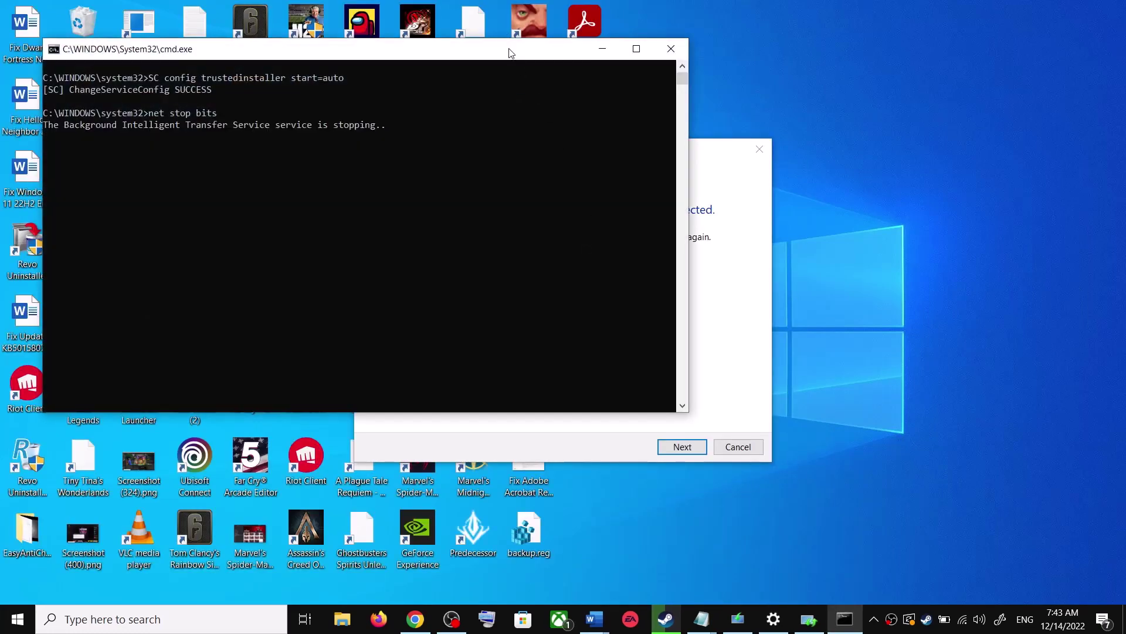
left_click_drag(510, 53, 640, 158)
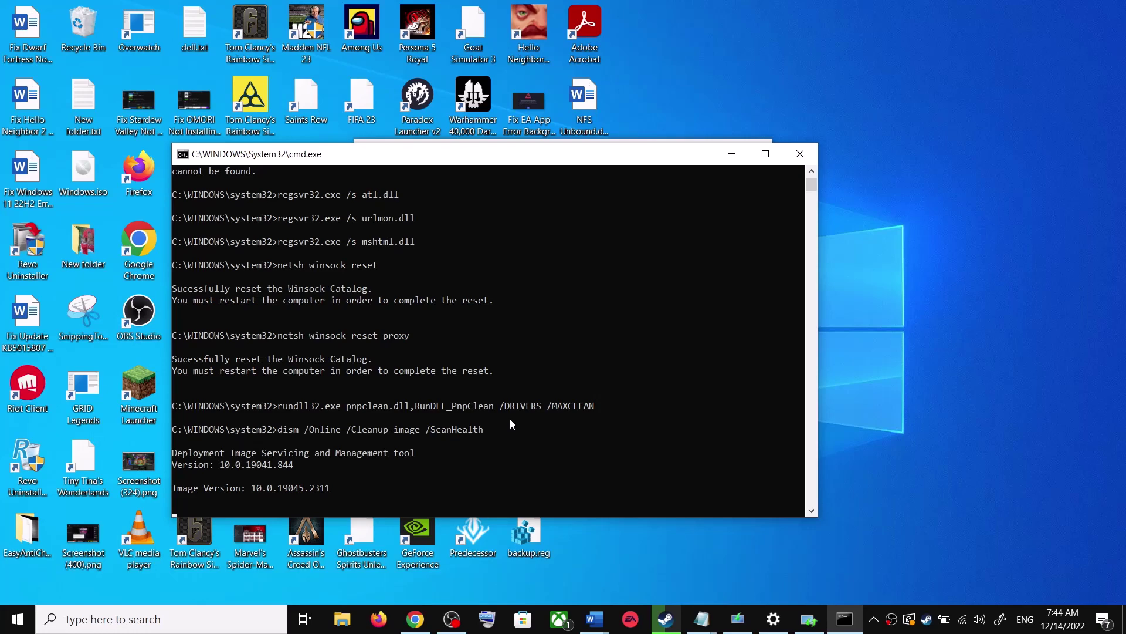
Dismiss the Start menu's power options without restarting and close Settings.
left_click(29, 572)
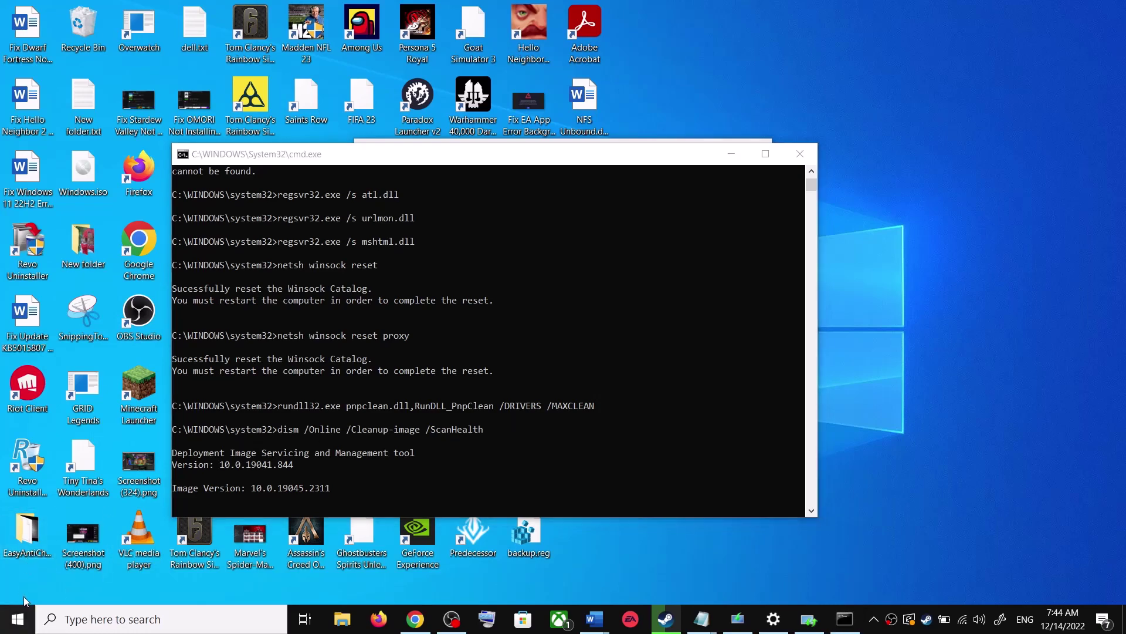
left_click(17, 619)
left_click(50, 588)
key("Escape")
left_click(933, 399)
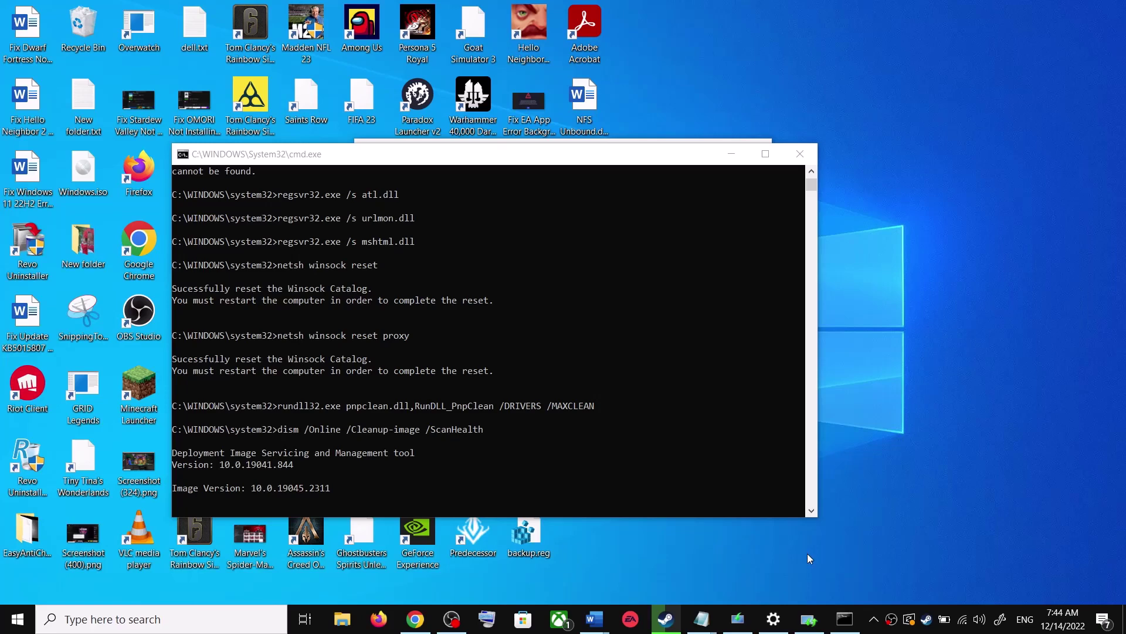
left_click(772, 610)
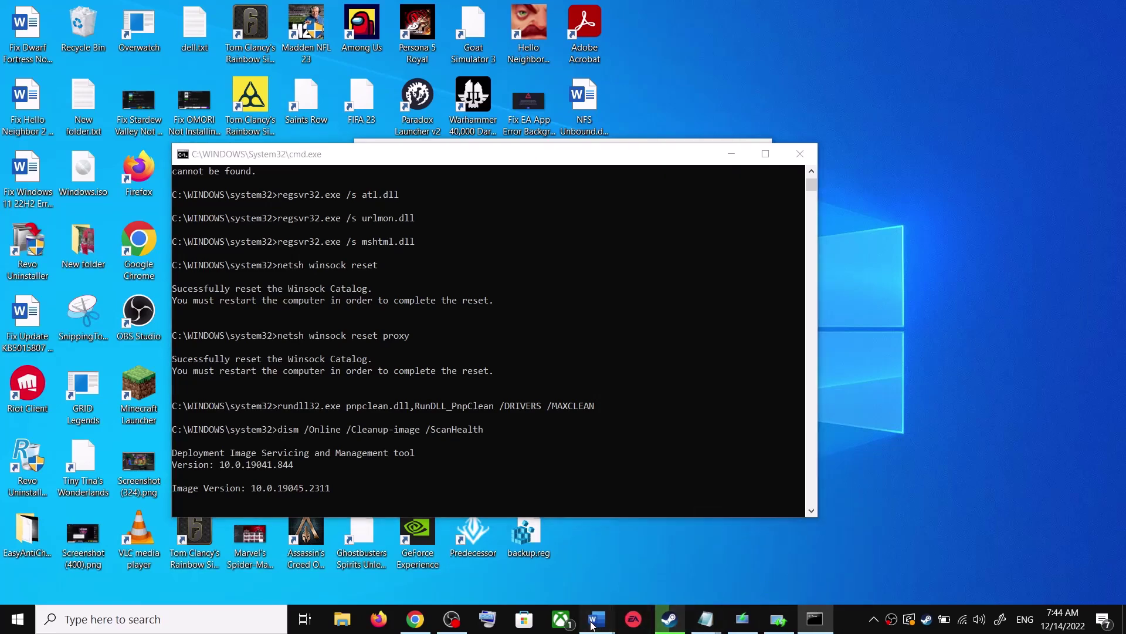
Follow the Word guide's Step 4 Microsoft link to the Download Windows 10 page.
mouse_move(596, 619)
left_click(692, 578)
scroll(572, 386, "down", 3)
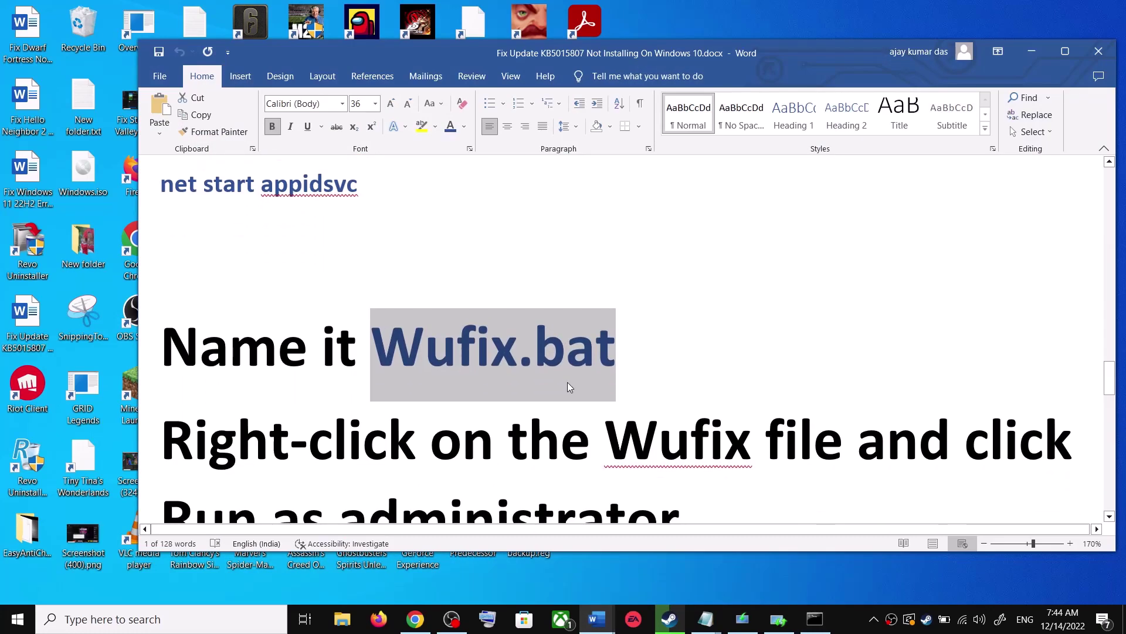
scroll(569, 382, "down", 6)
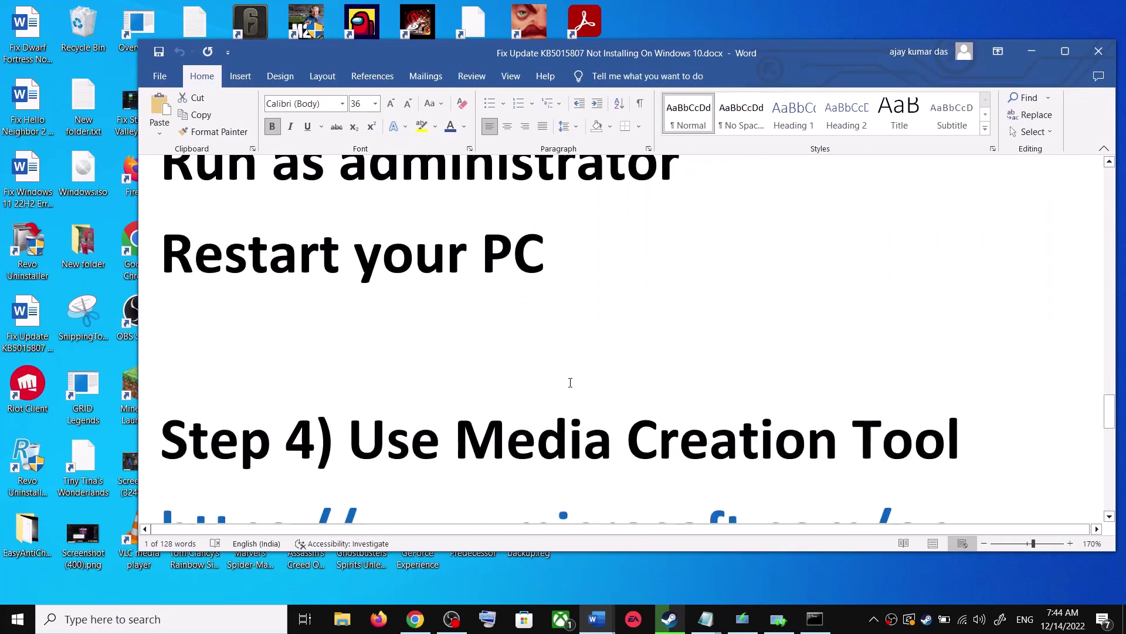
left_click_drag(404, 387, 968, 385)
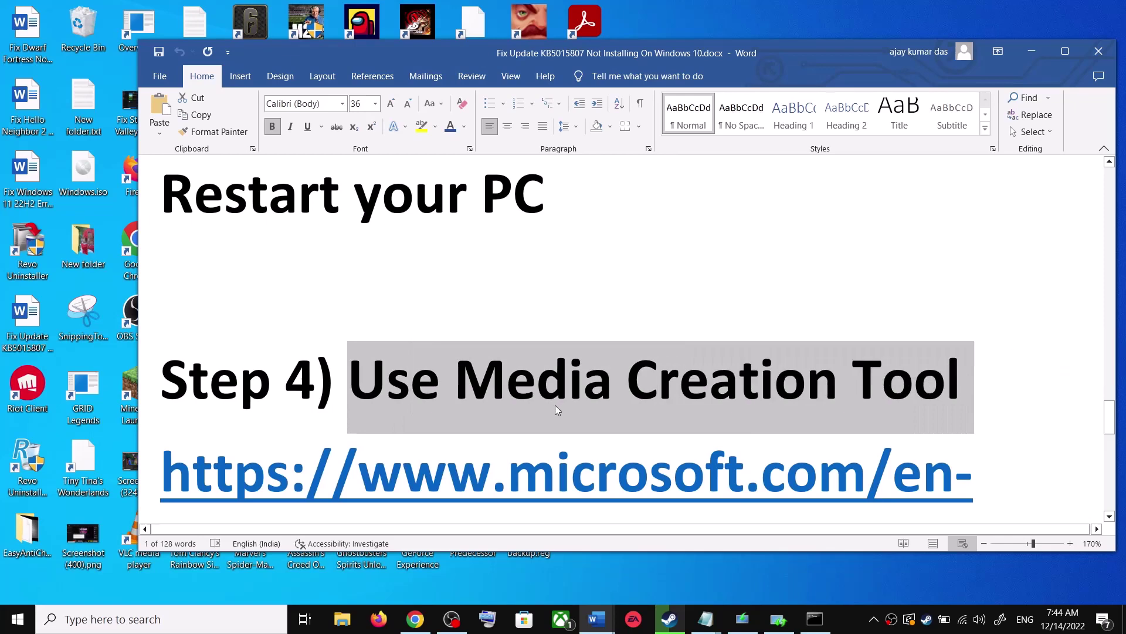
scroll(557, 405, "down", 2)
scroll(580, 406, "down", 1)
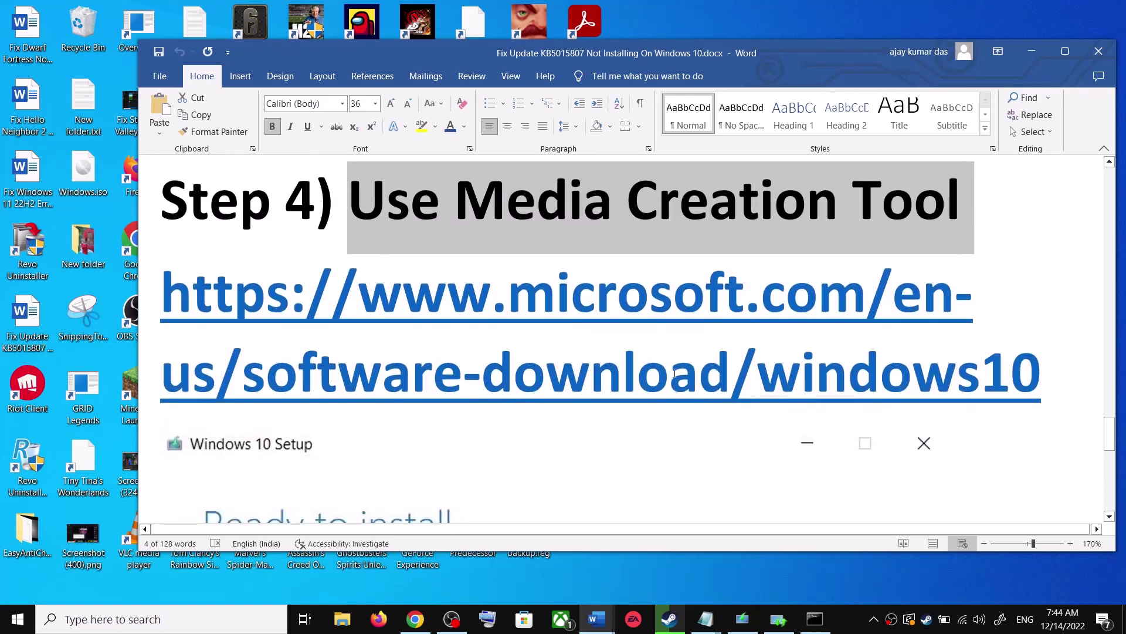
left_click(674, 373, "ctrl")
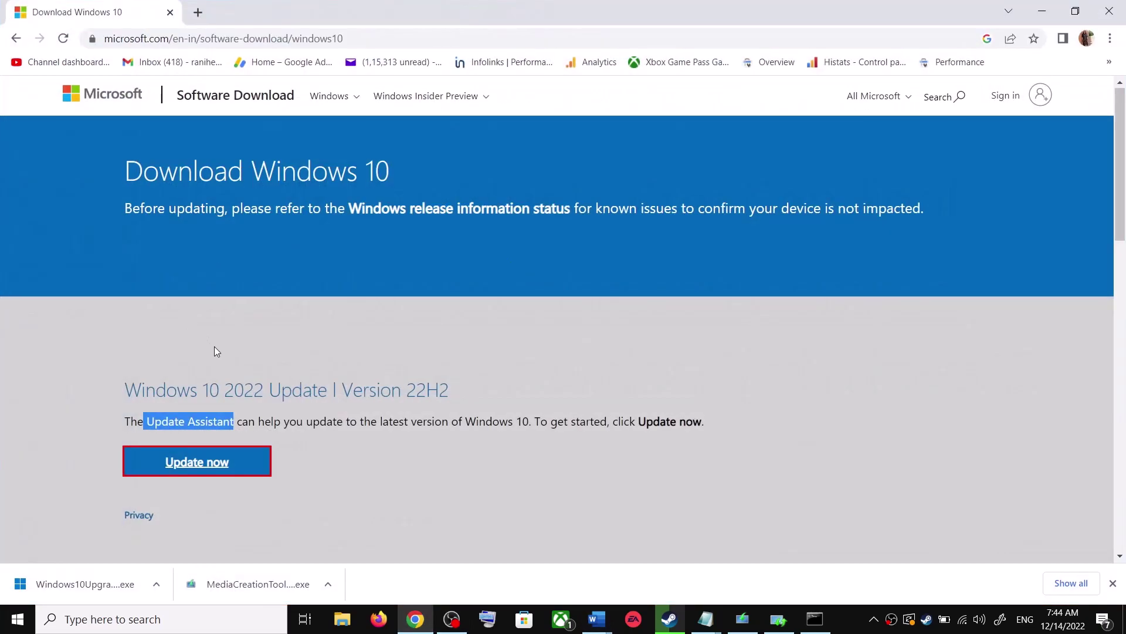
scroll(217, 351, "down", 5)
Launch the downloaded MediaCreationTool from Chrome's download bar.
left_click_drag(130, 368, 233, 365)
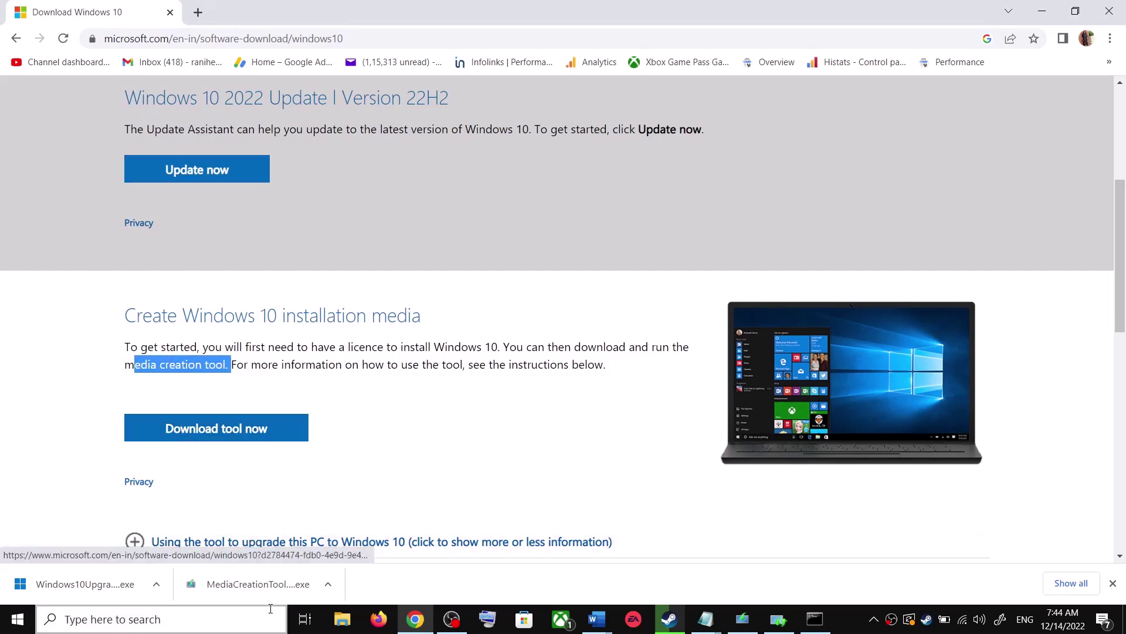
left_click(255, 584)
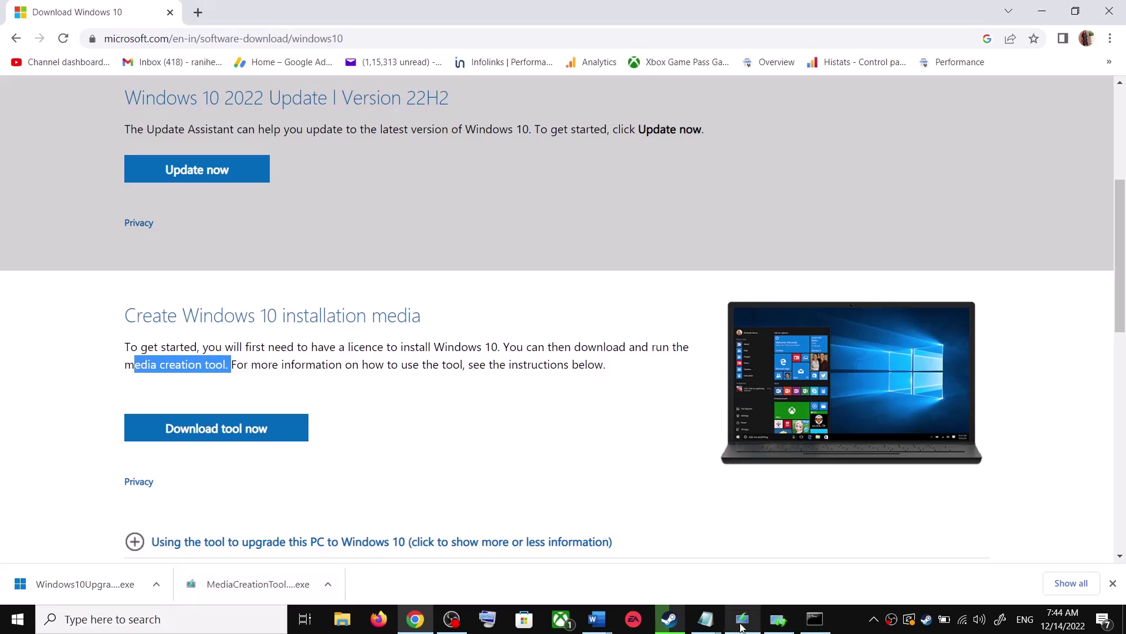
Accept the licence, choose Upgrade this PC now, and return to the Word guide.
left_click(769, 483)
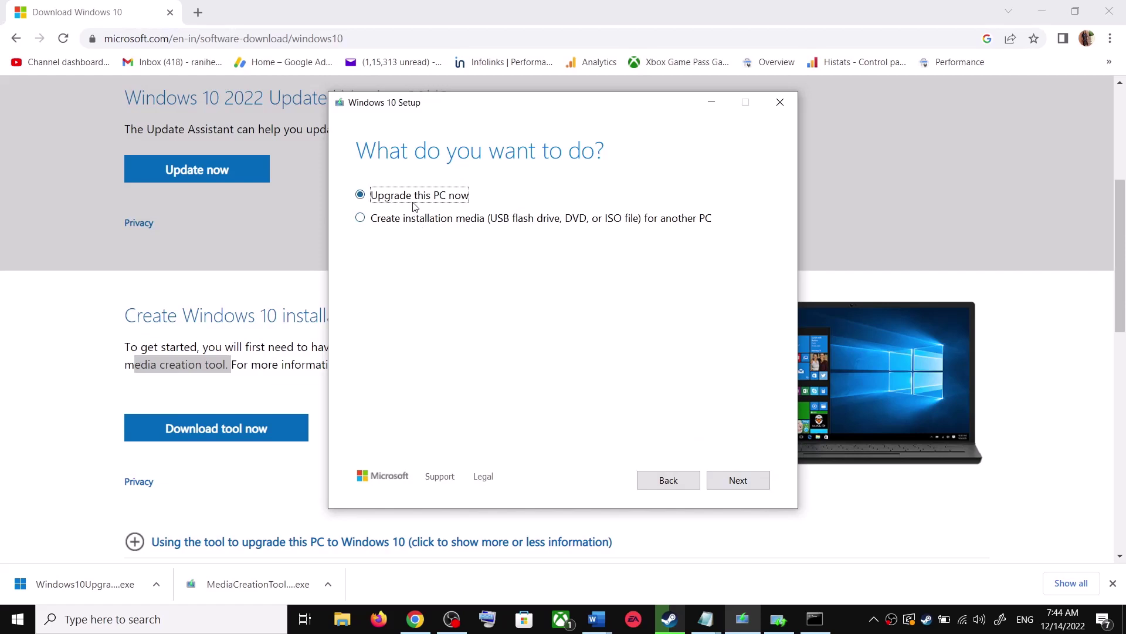
left_click(749, 485)
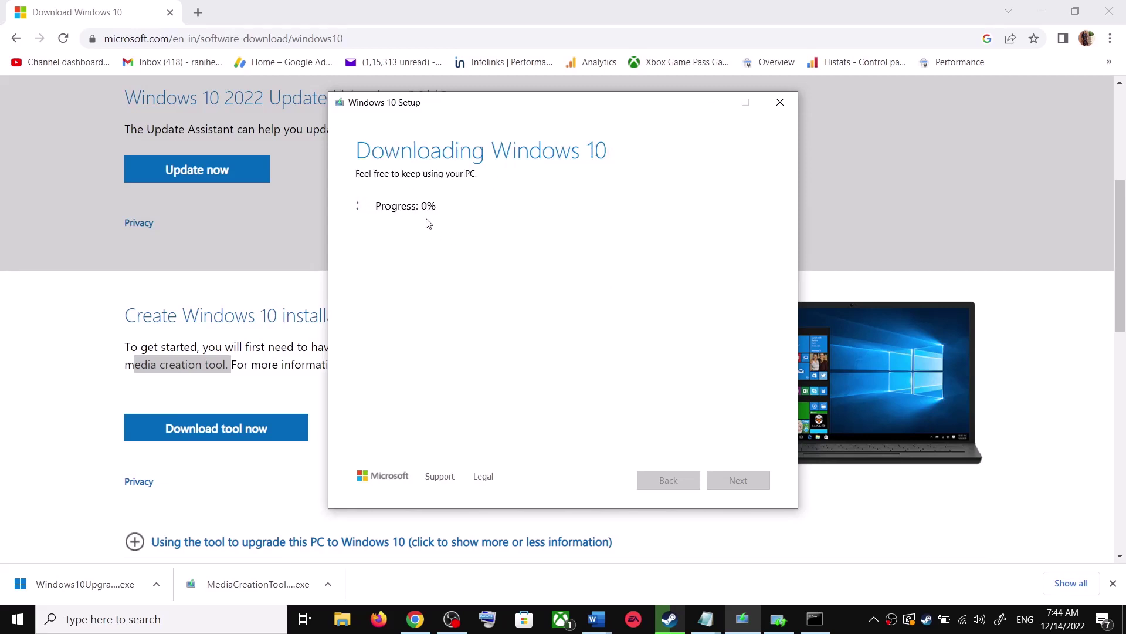
mouse_move(597, 619)
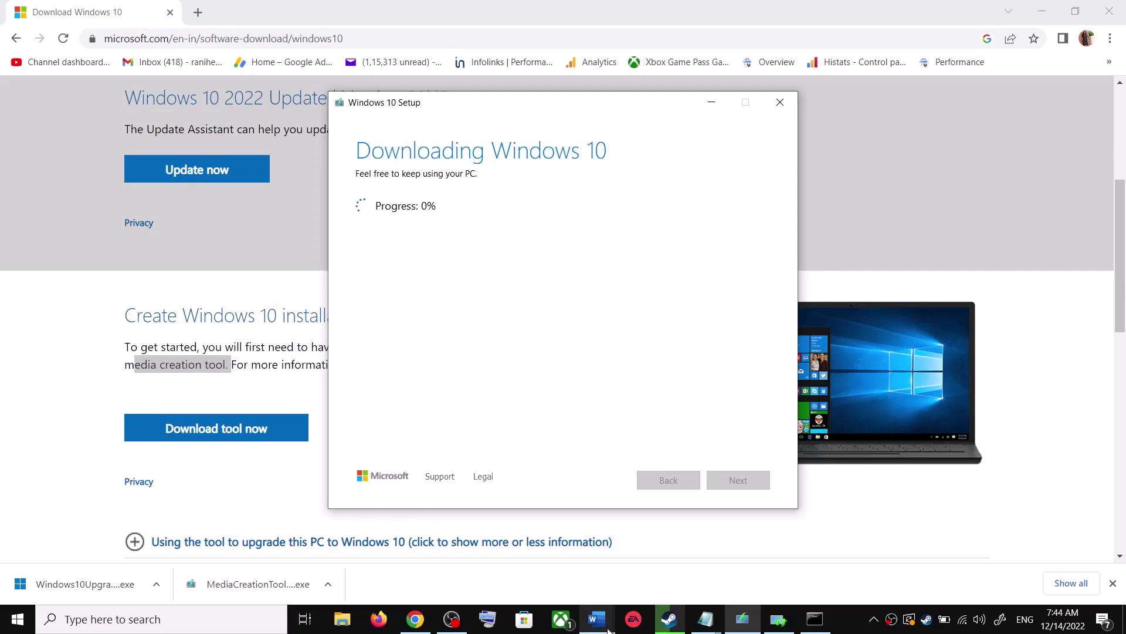
left_click(663, 546)
scroll(782, 373, "down", 3)
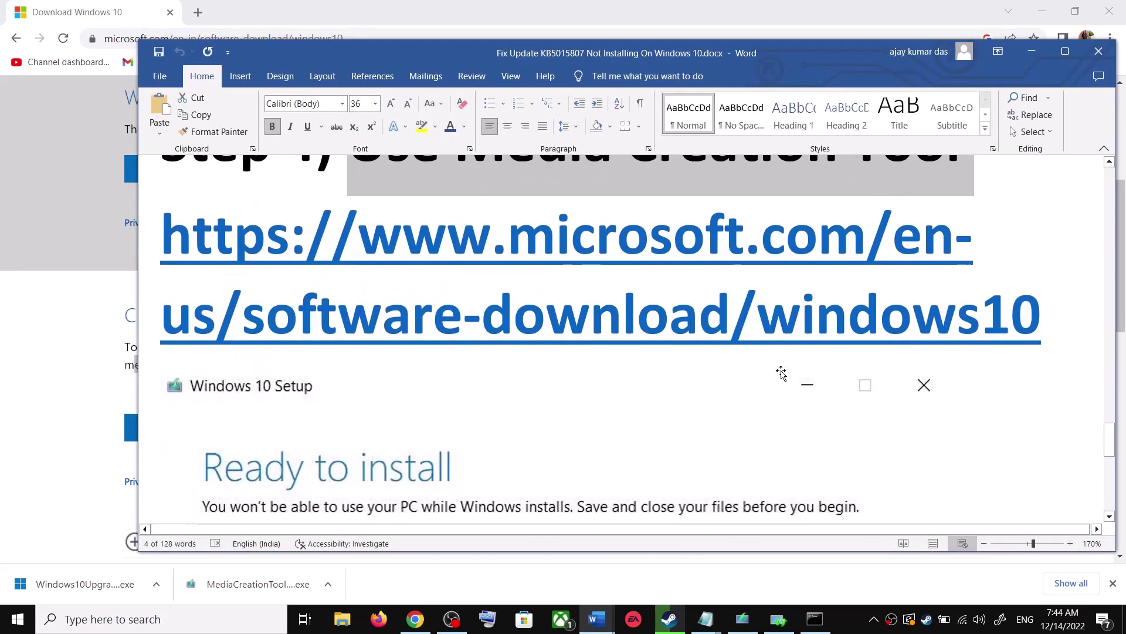
scroll(781, 373, "down", 2)
Maximize the Word guide and scroll through the Ready to install screenshot showing Windows 10 Home Single Language, keeping files and apps.
left_click(1066, 51)
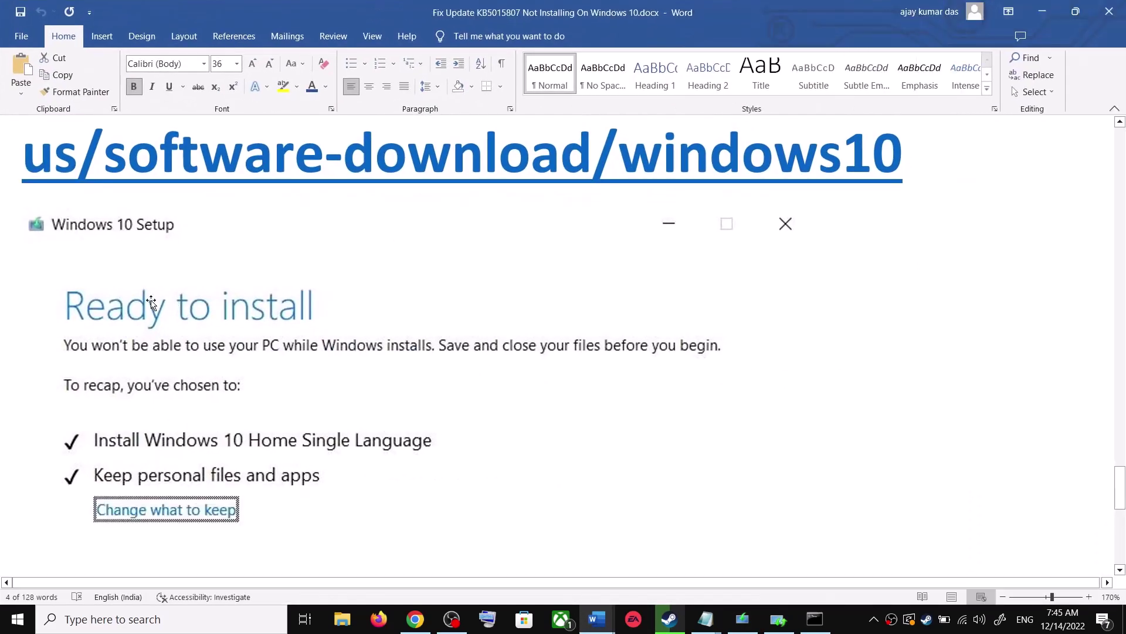
scroll(130, 329, "down", 2)
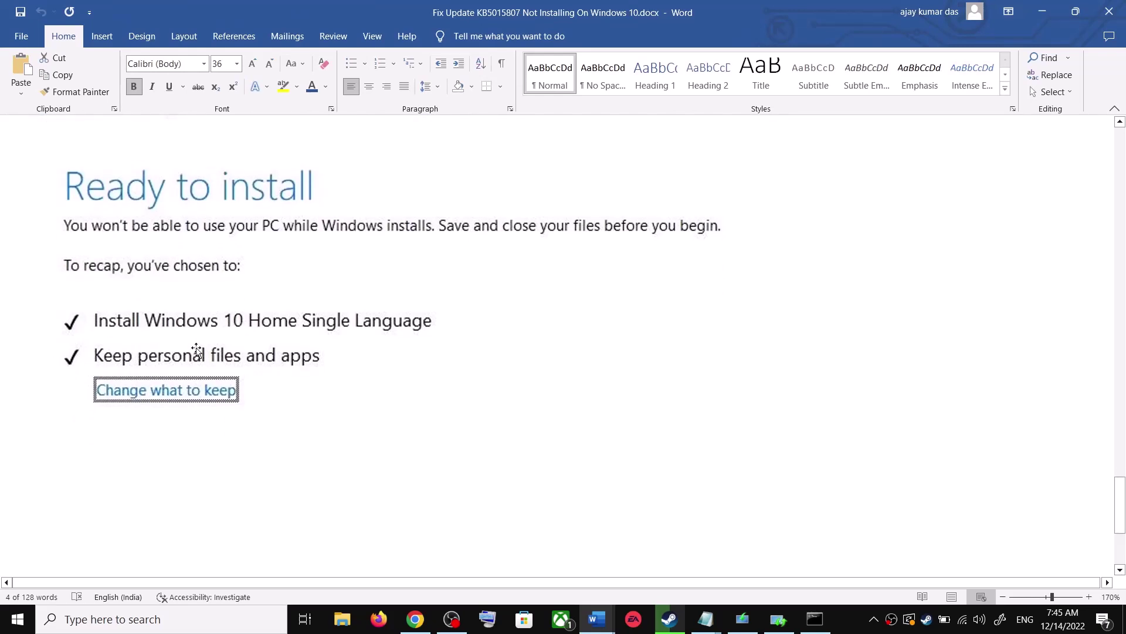
scroll(394, 355, "down", 4)
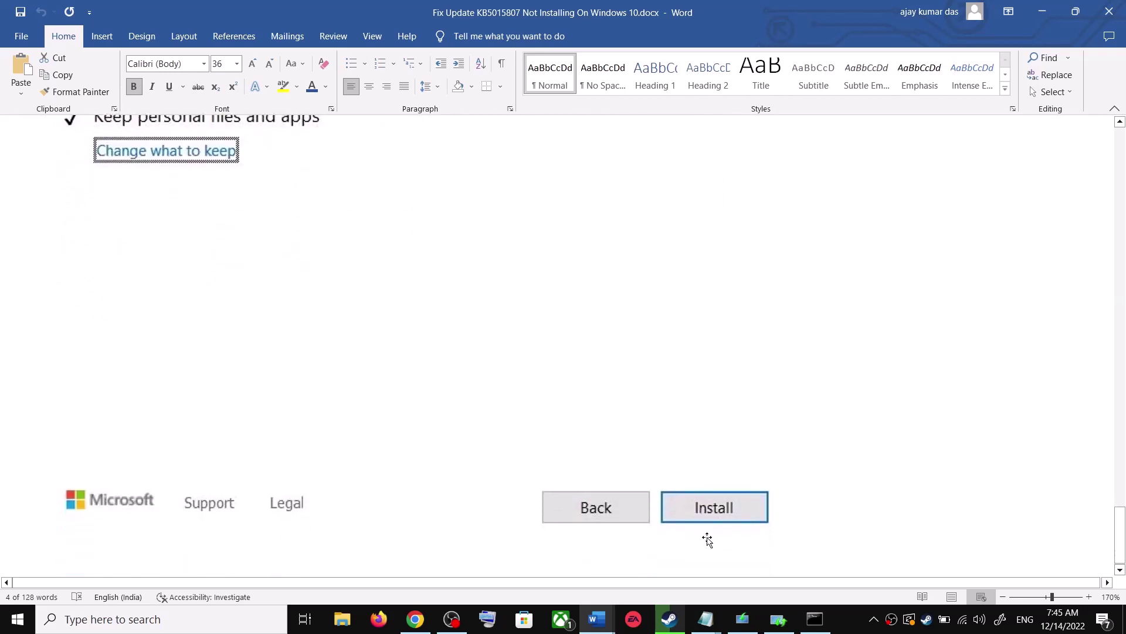
scroll(574, 407, "up", 5)
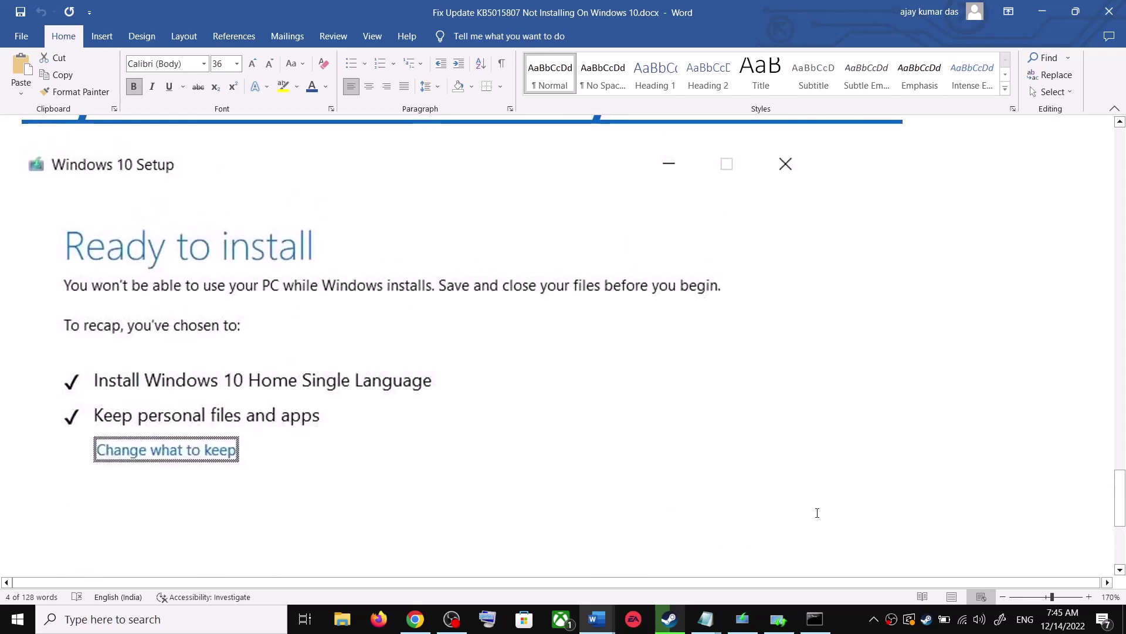
left_click(858, 621)
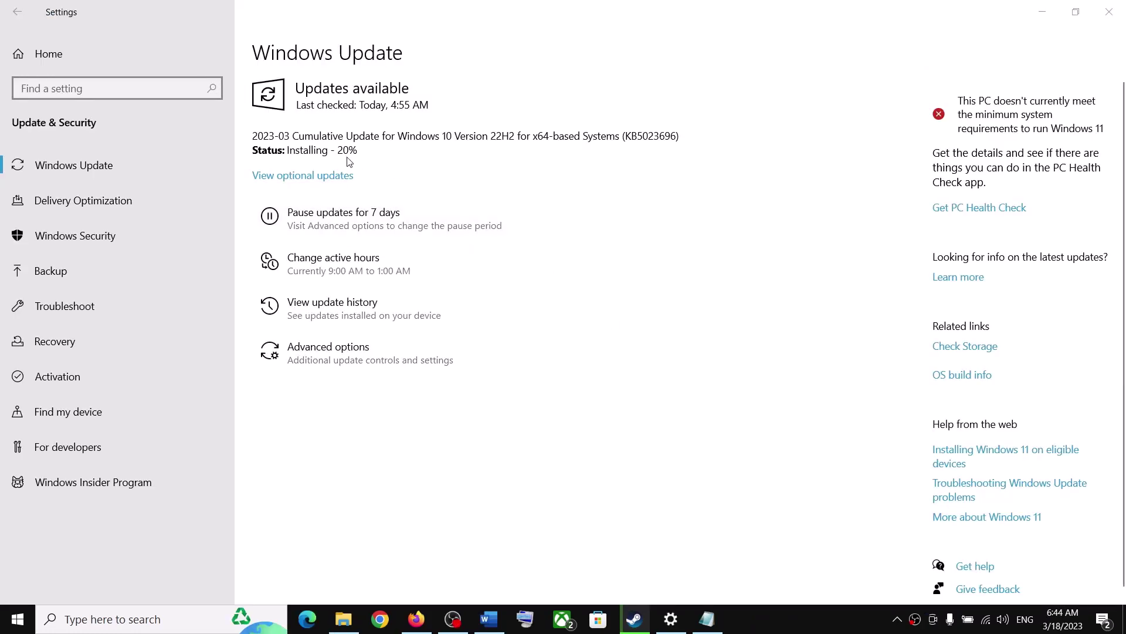
left_click_drag(296, 149, 358, 150)
left_click(395, 144)
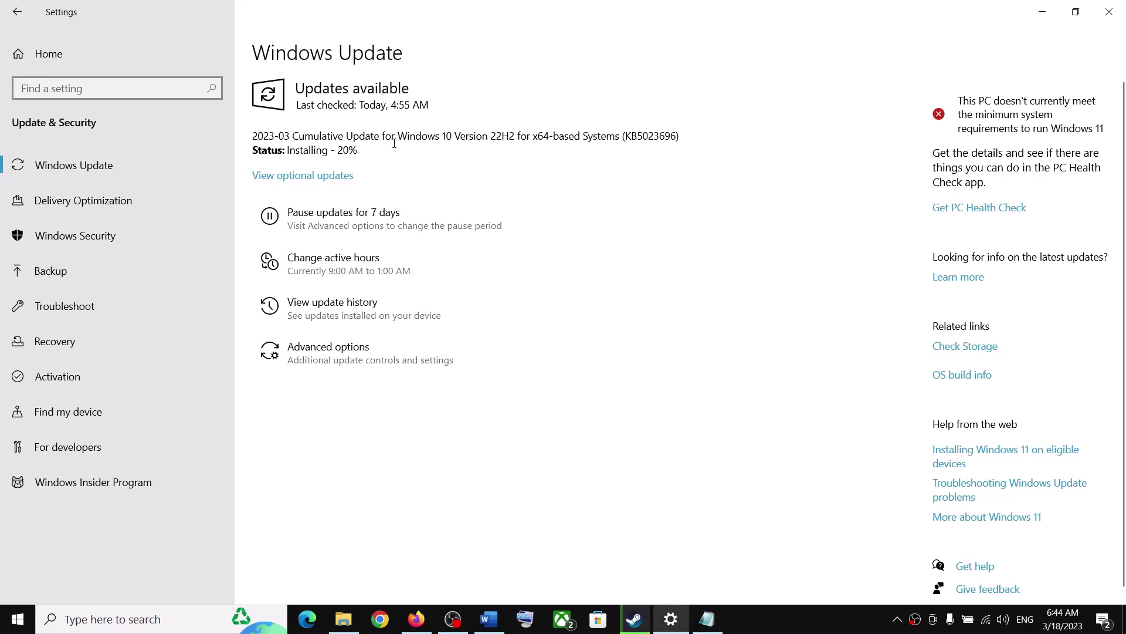